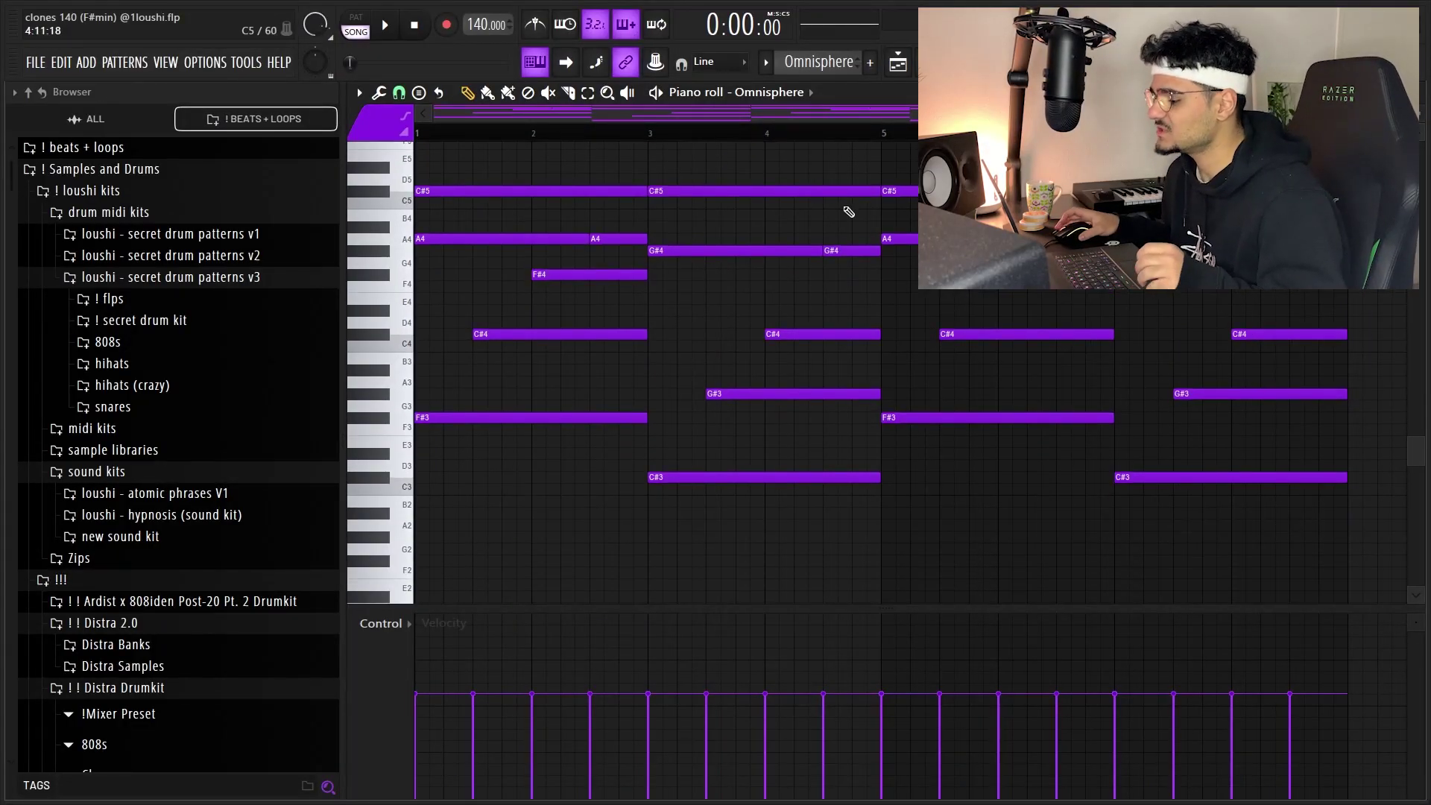
Review the first Omnisphere's patch and its mixer effects, and play back its melody in the piano roll.
scroll(820, 246, "up", 1)
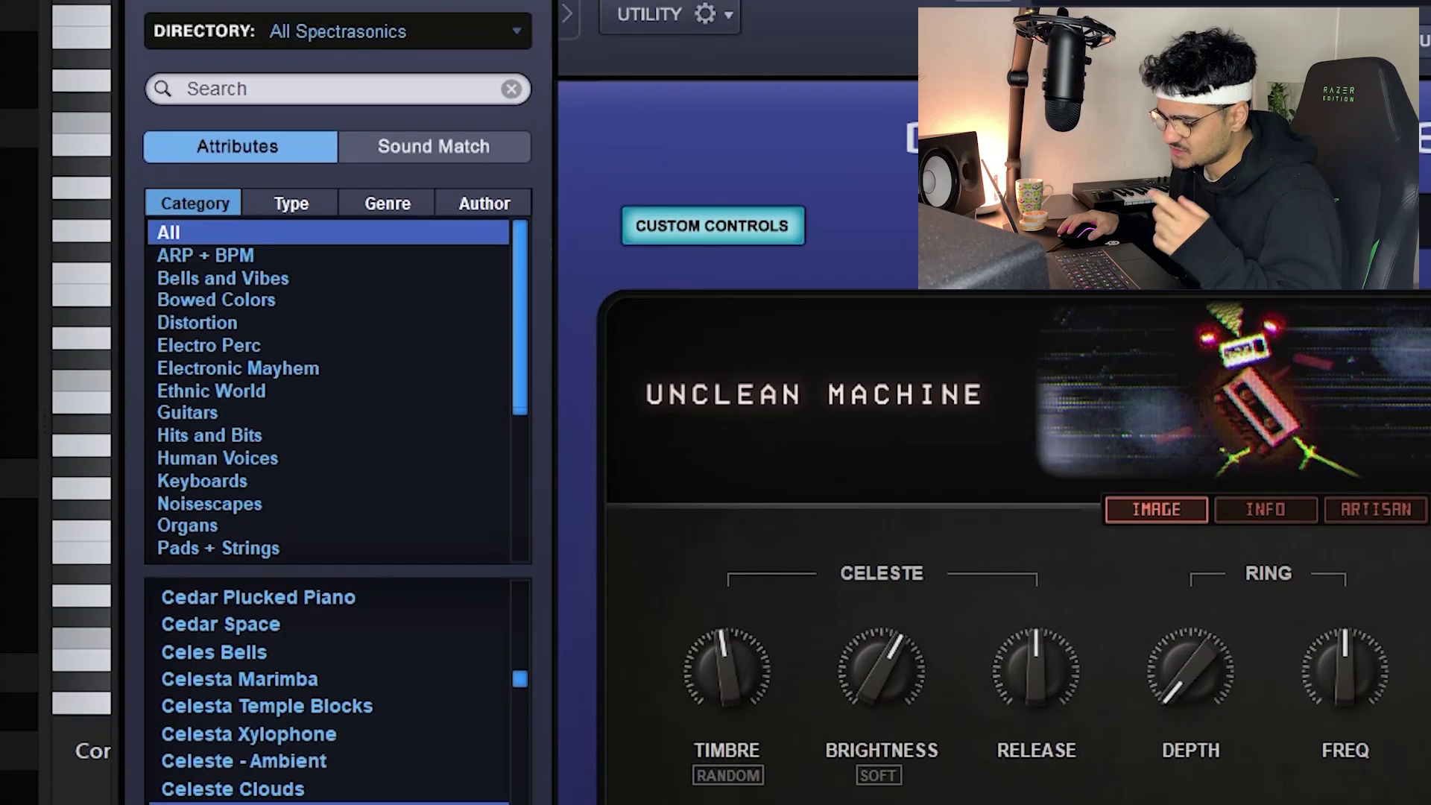
left_click(313, 764)
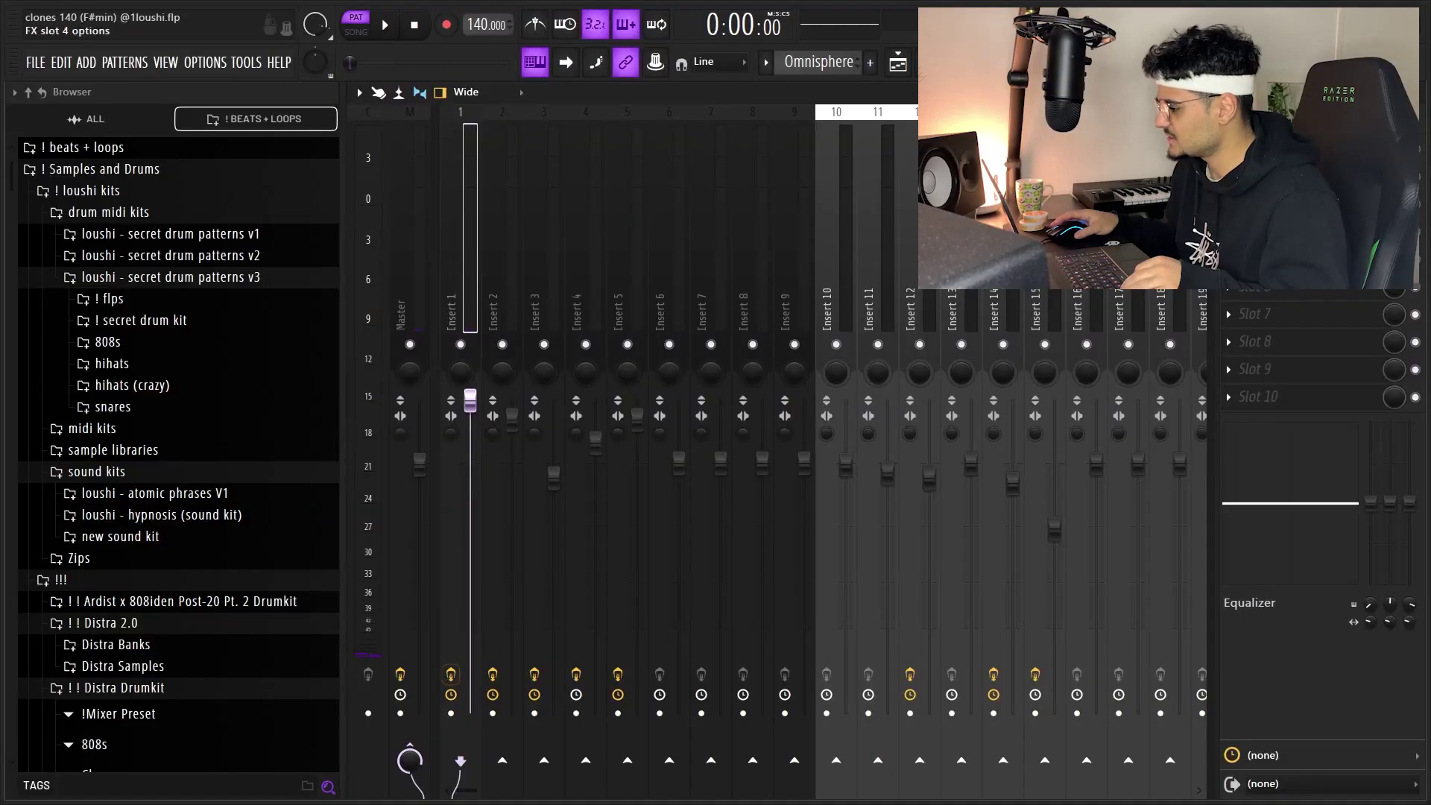
left_click(1297, 231)
left_click(1296, 258)
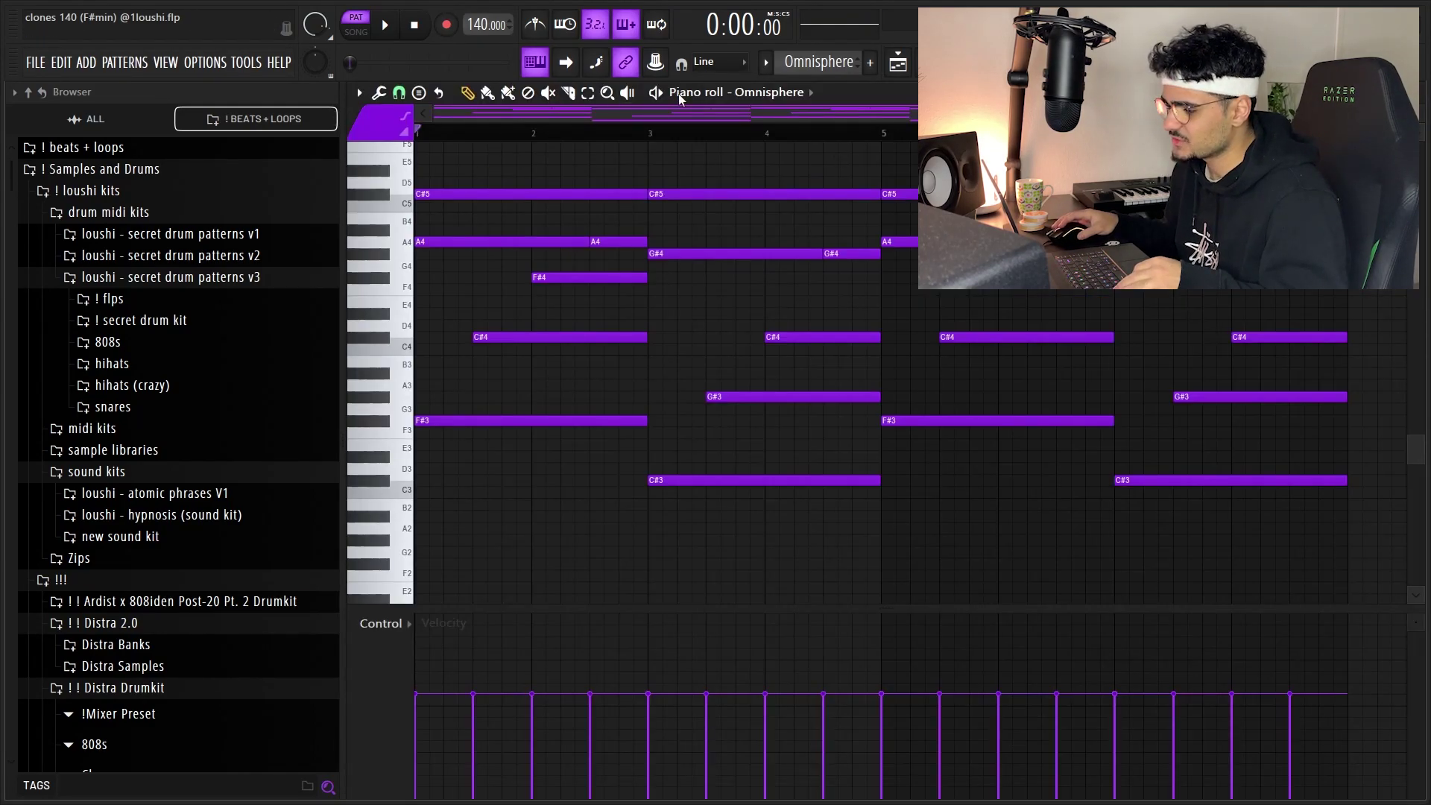
key("space")
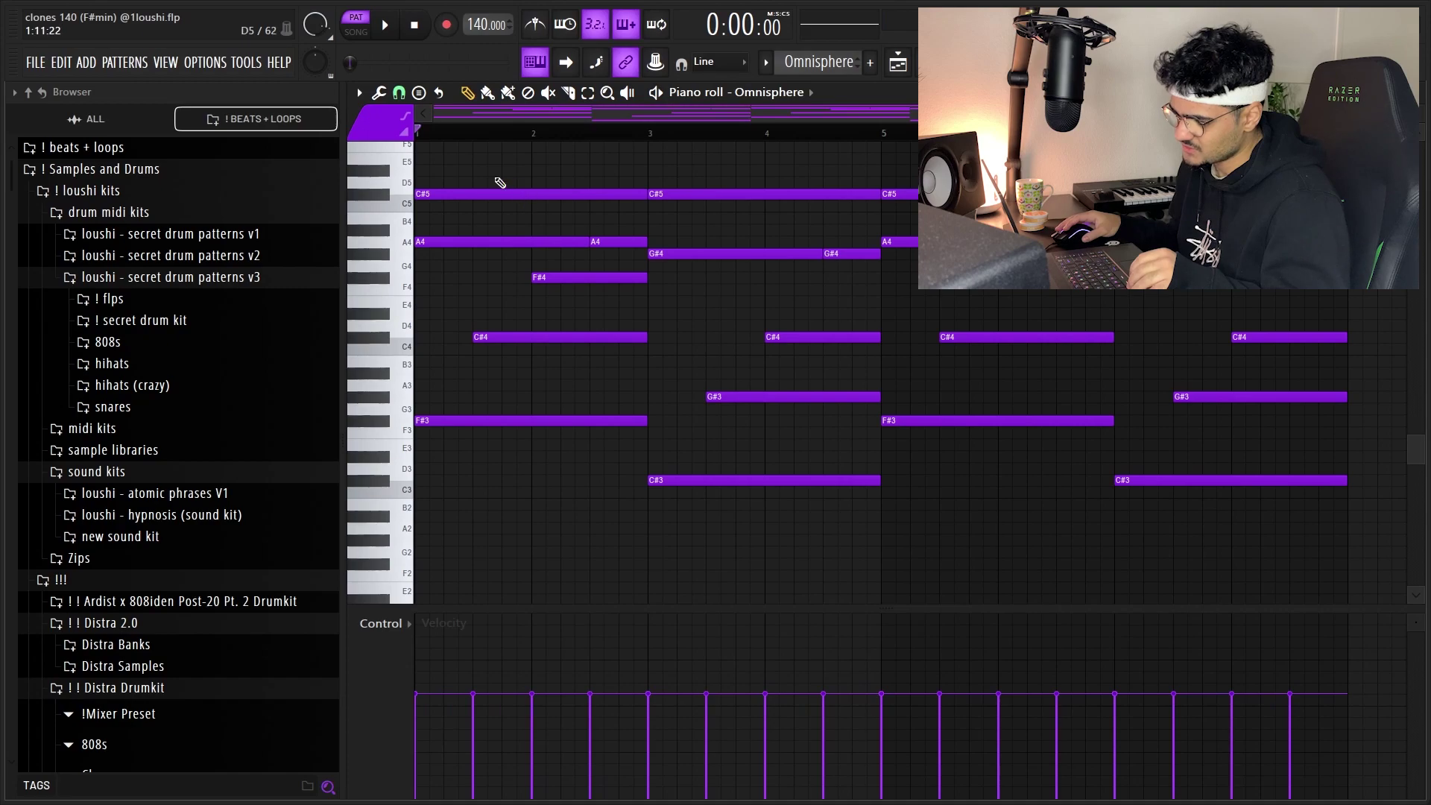
Raise the C#5 and A4 notes and the long G#4 note in the first four bars by one octave.
left_click_drag(497, 178, 457, 269)
left_click_drag(707, 165, 693, 270)
left_click(693, 317, "ctrl")
scroll(690, 270, "up", 2)
left_click_drag(796, 337, 467, 226)
key("ctrl+Up")
scroll(454, 227, "up", 3)
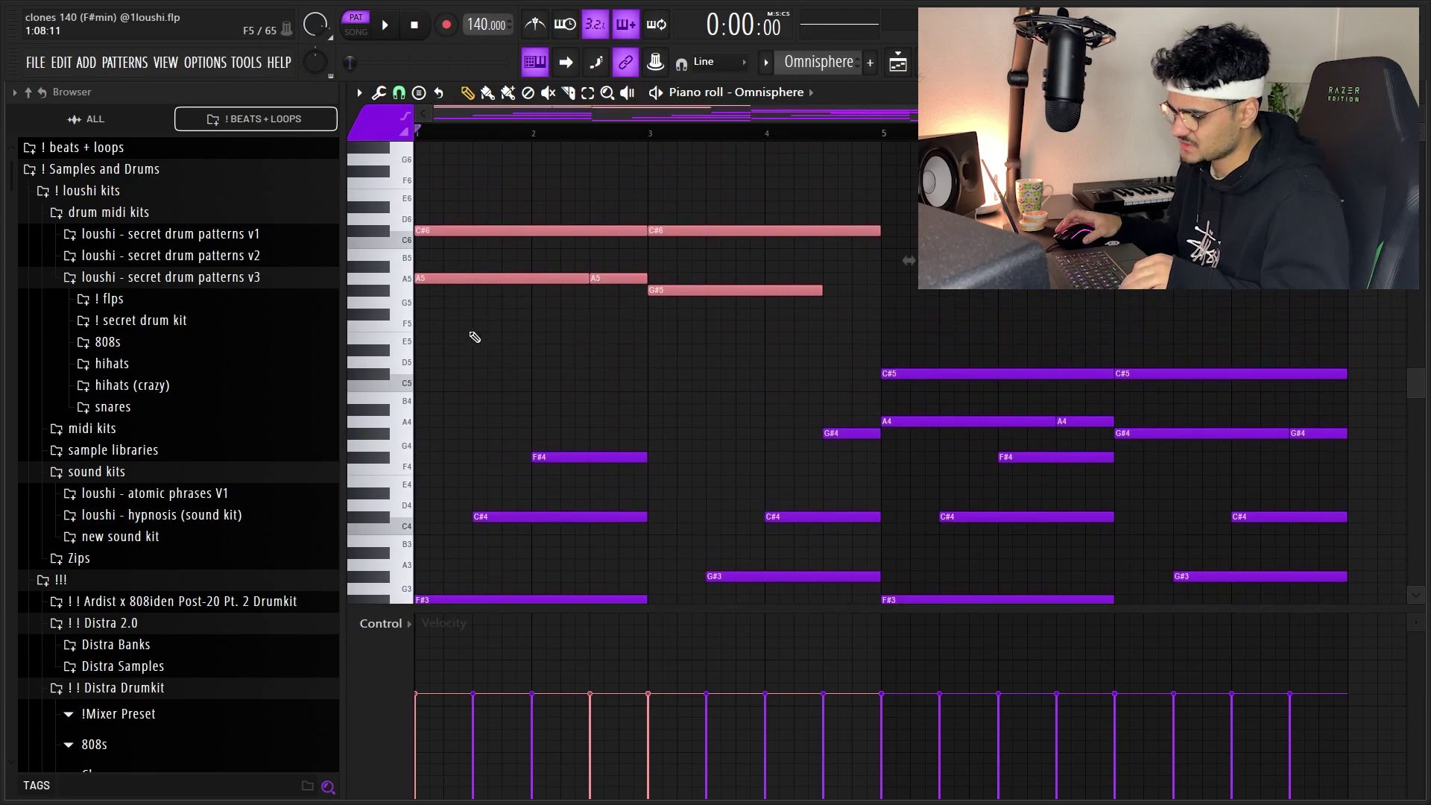
left_click(474, 336)
left_click_drag(428, 314, 641, 338)
left_click_drag(486, 343, 455, 208)
left_click(486, 295)
right_click(468, 314)
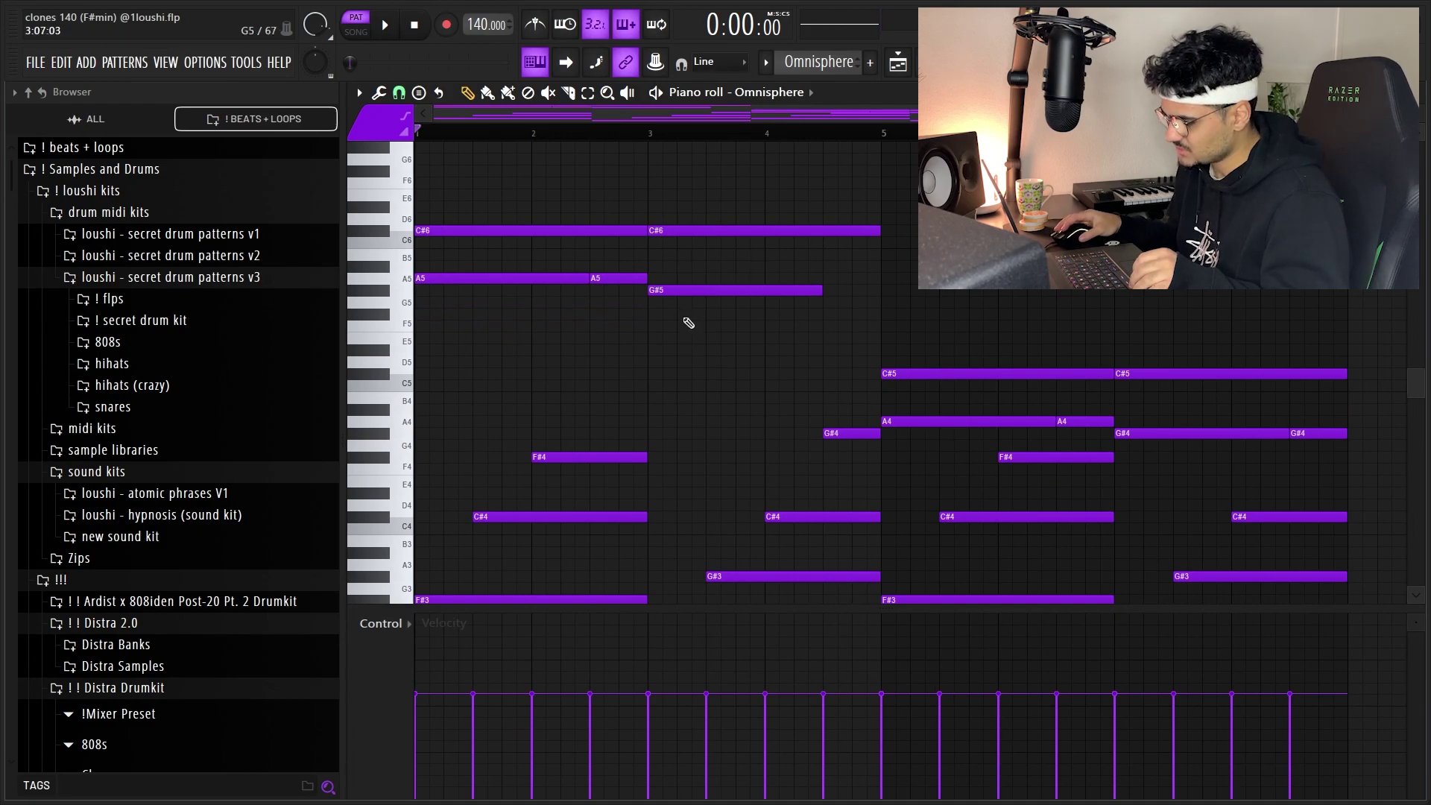
Lower the C#6 note starting at bar 3 by one octave and add an E5 note above it.
scroll(684, 299, "down", 3)
left_click(717, 159)
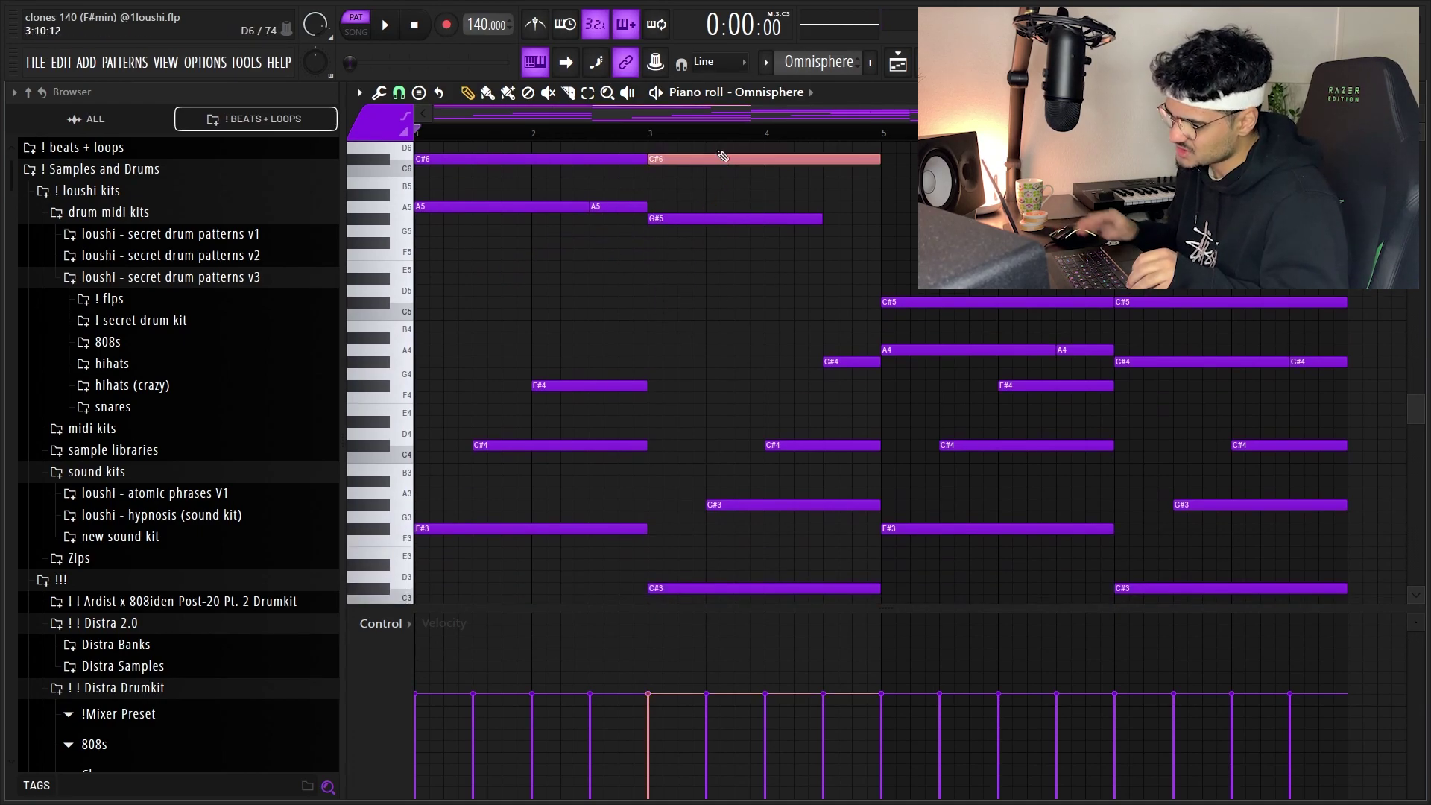
key("ctrl+Down")
left_click(655, 266)
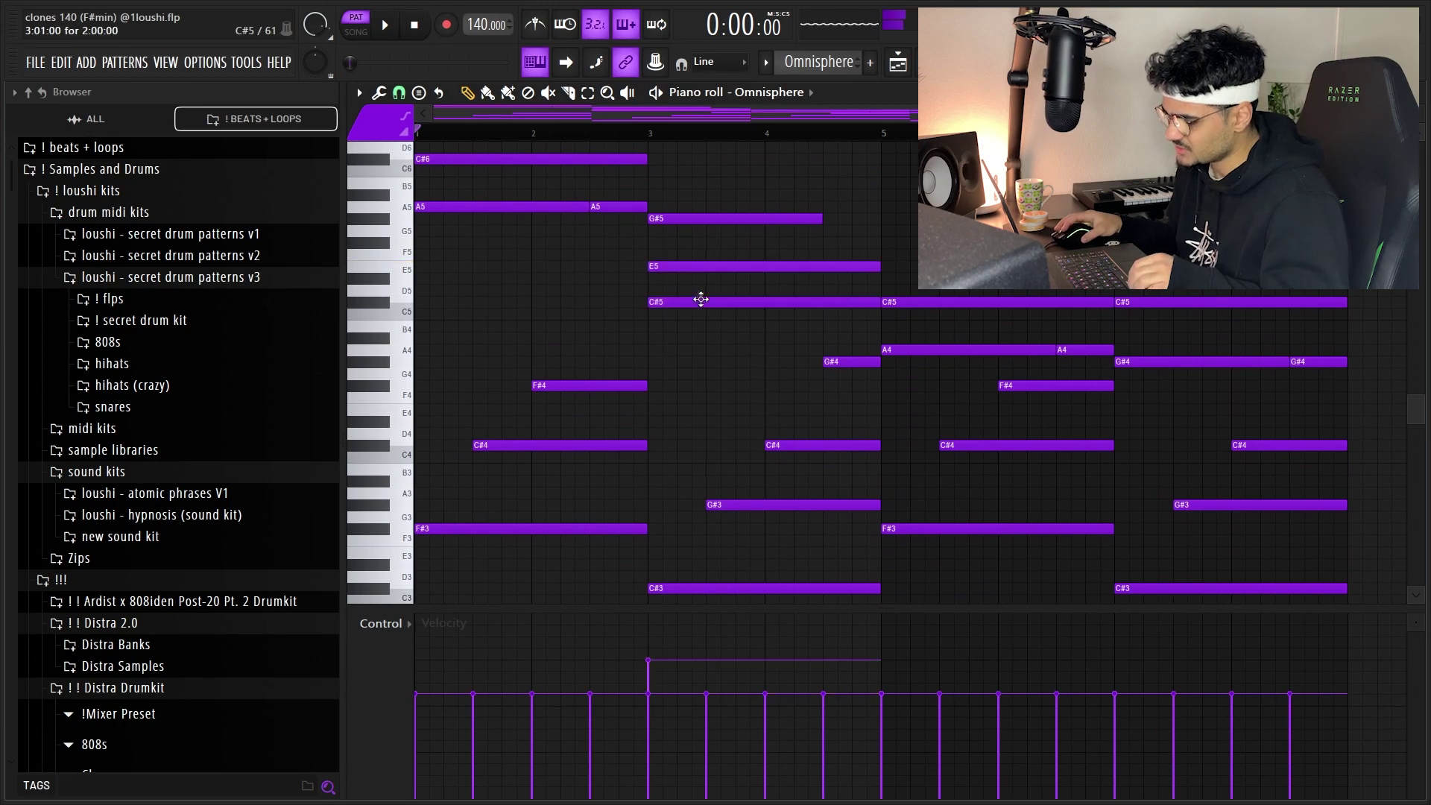
left_click_drag(705, 332, 709, 209)
right_click(707, 368)
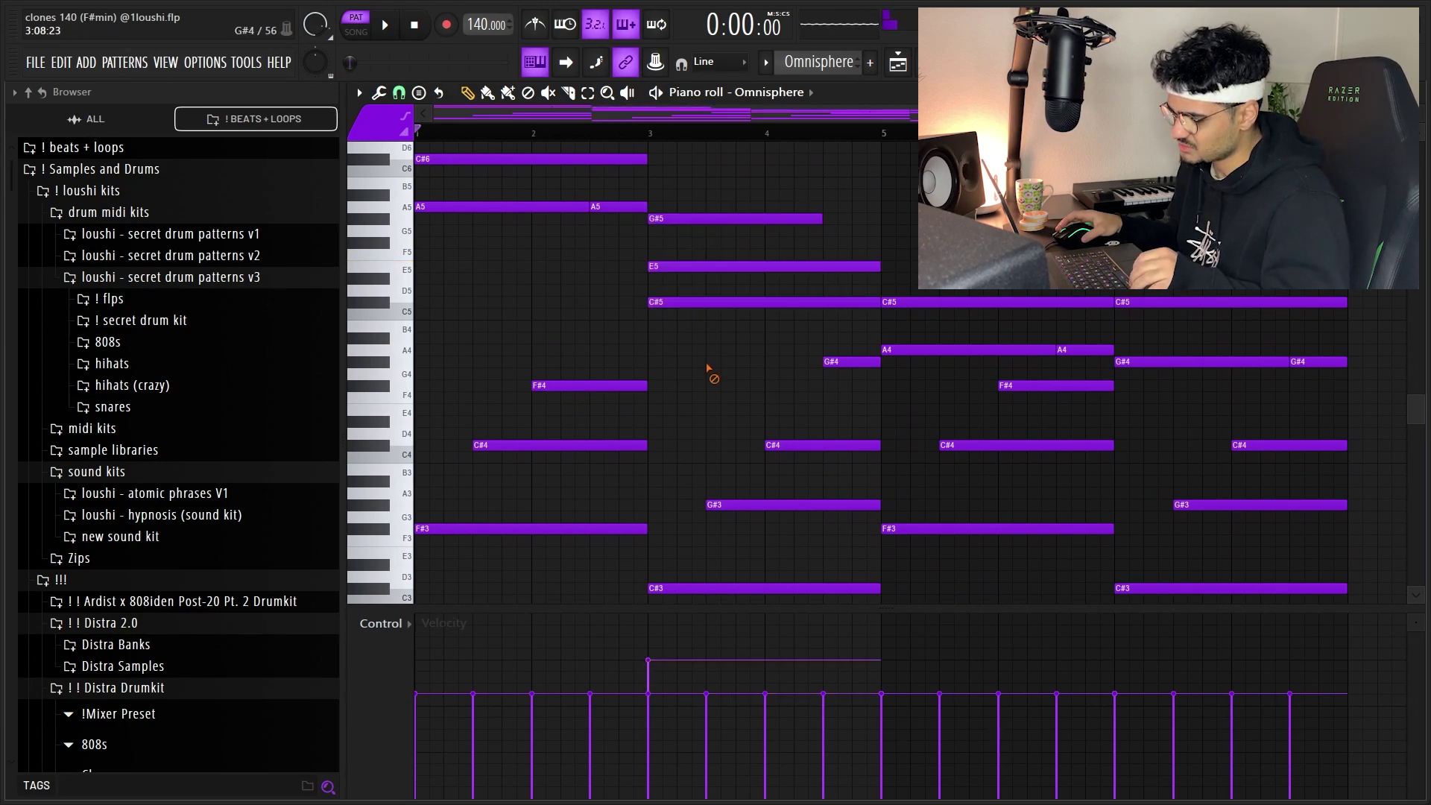
Delete the E5 note at bar 3 and bring the upper notes of the first four bars back down to their original octave.
right_click(678, 265)
left_click_drag(671, 261, 671, 338)
key("ctrl+Up")
left_click_drag(718, 291, 521, 143)
key("ctrl+Down")
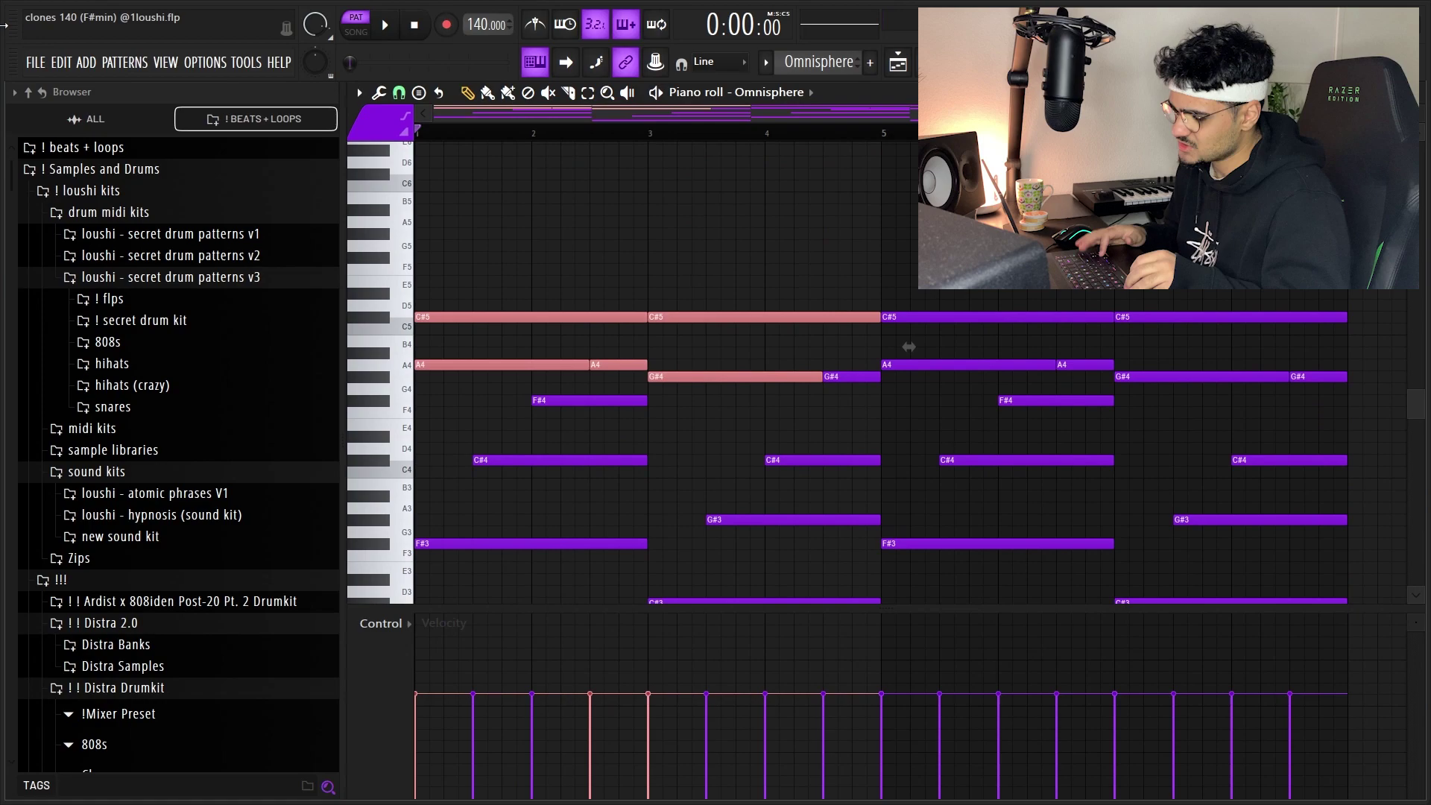
scroll(514, 149, "down", 2)
left_click_drag(491, 277, 472, 323)
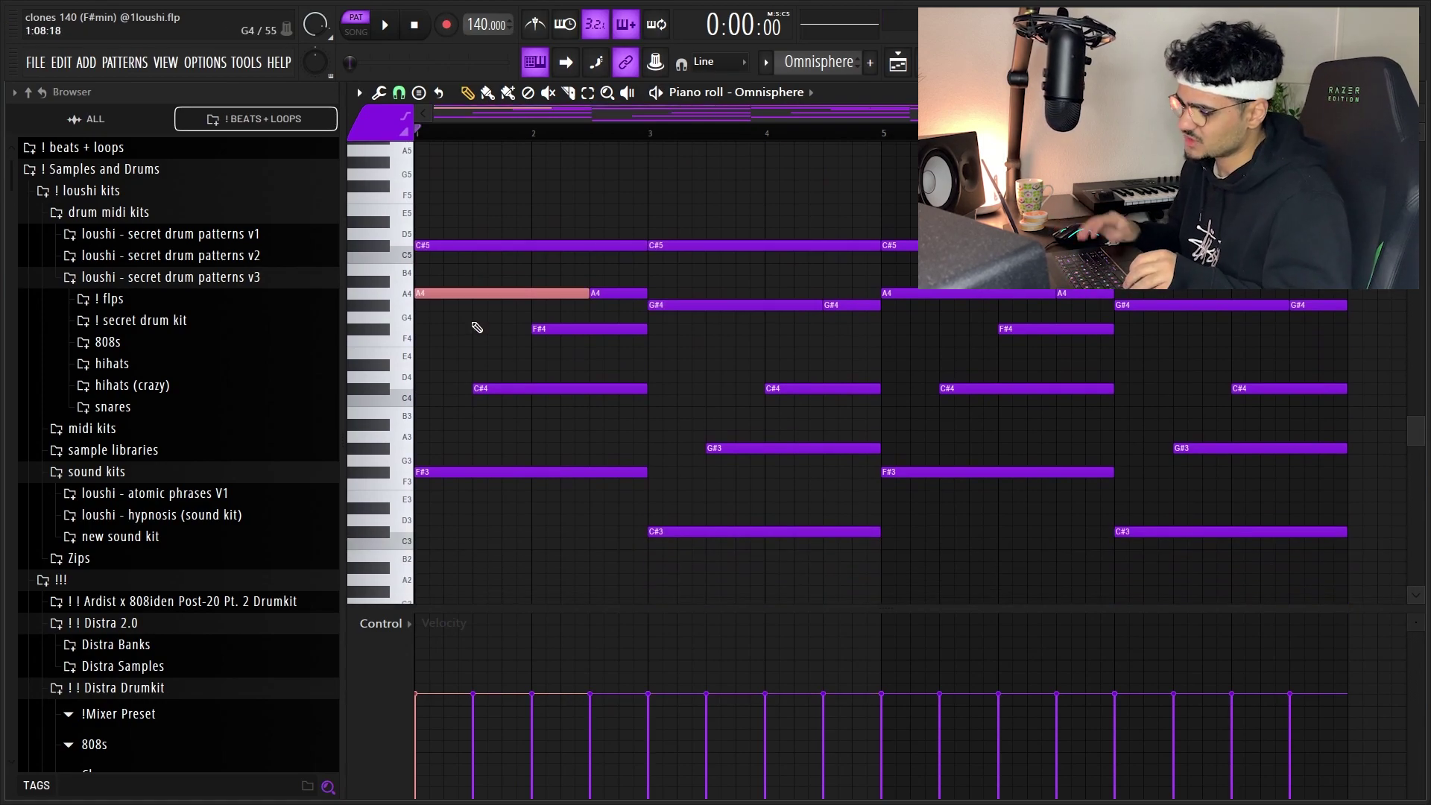
Examine the oscillator layers of the Circuit Tears Pad patch in Omnisphere #2.
scroll(477, 327, "up", 8)
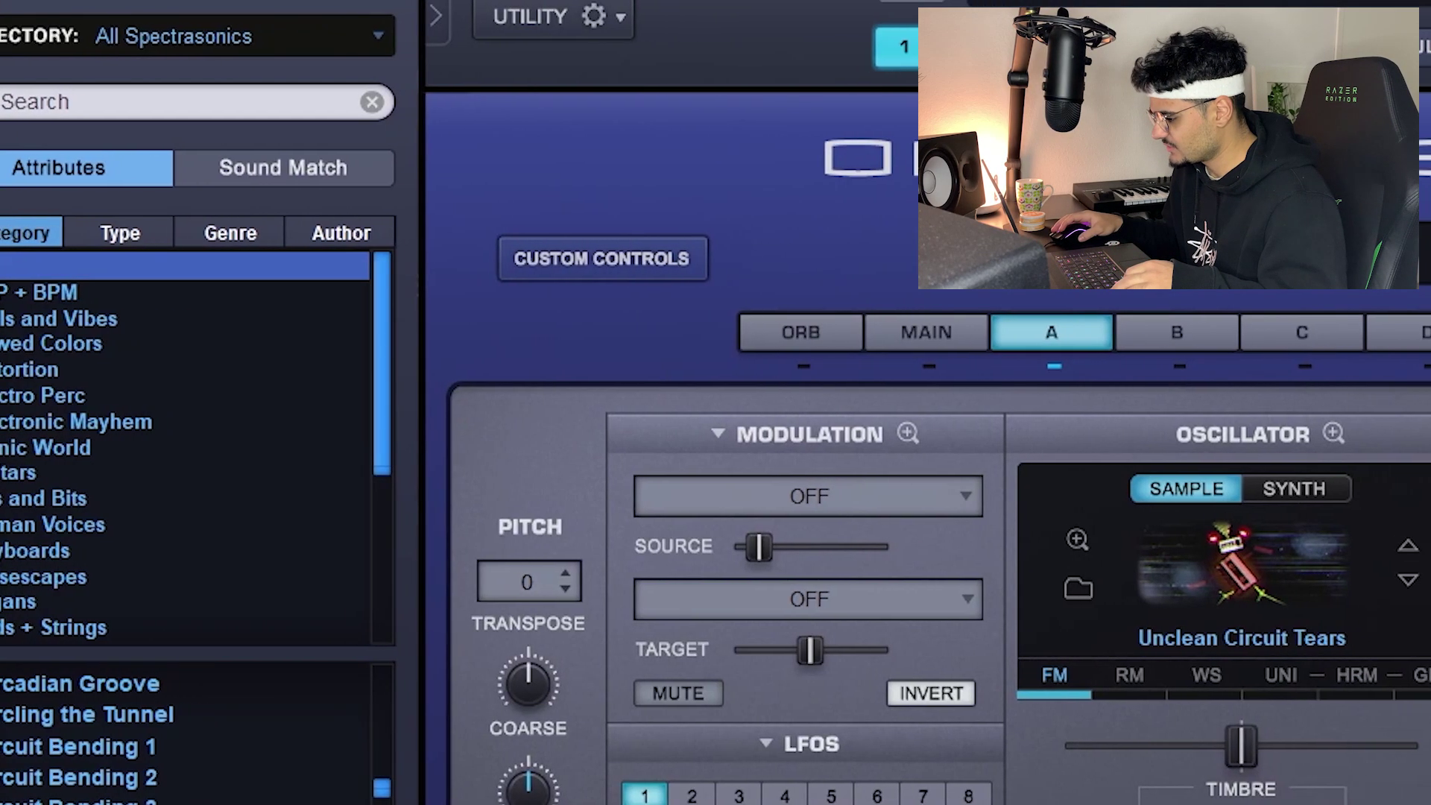
left_click(1356, 330)
left_click(1065, 332)
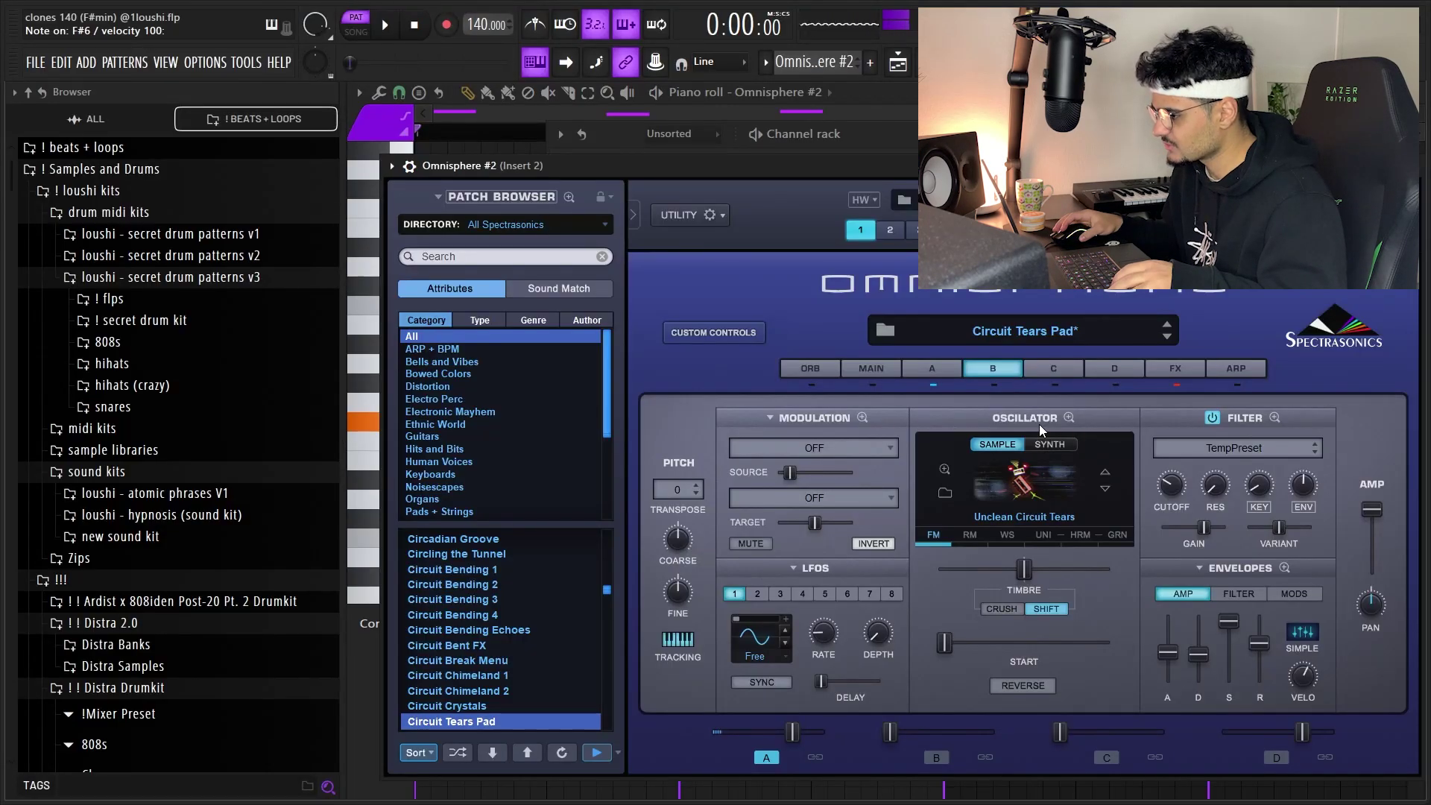
Inspect the mixer effects on Insert 2 and view the Omnisphere #2 notes in the piano roll.
key("F9")
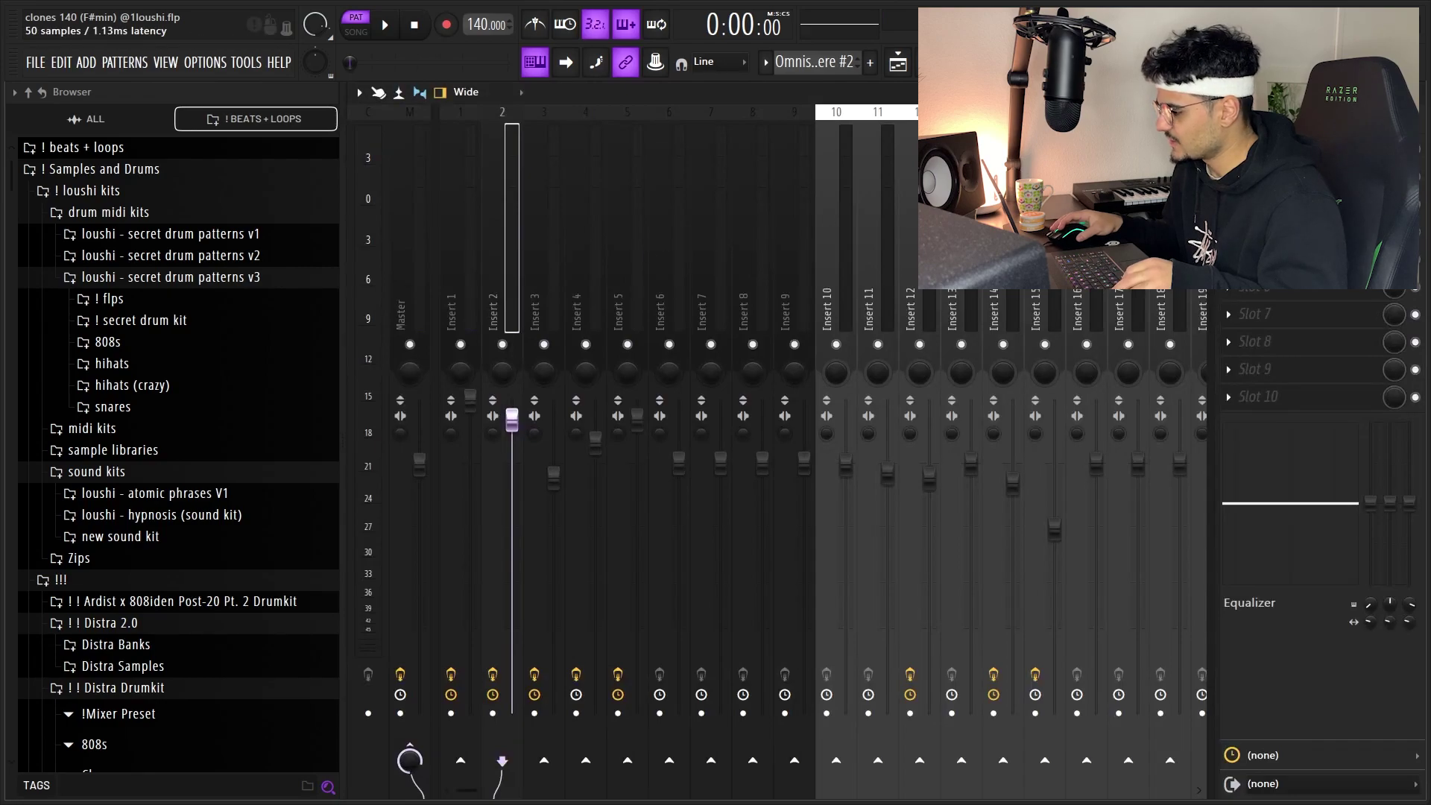
left_click(1281, 204)
left_click(1281, 148)
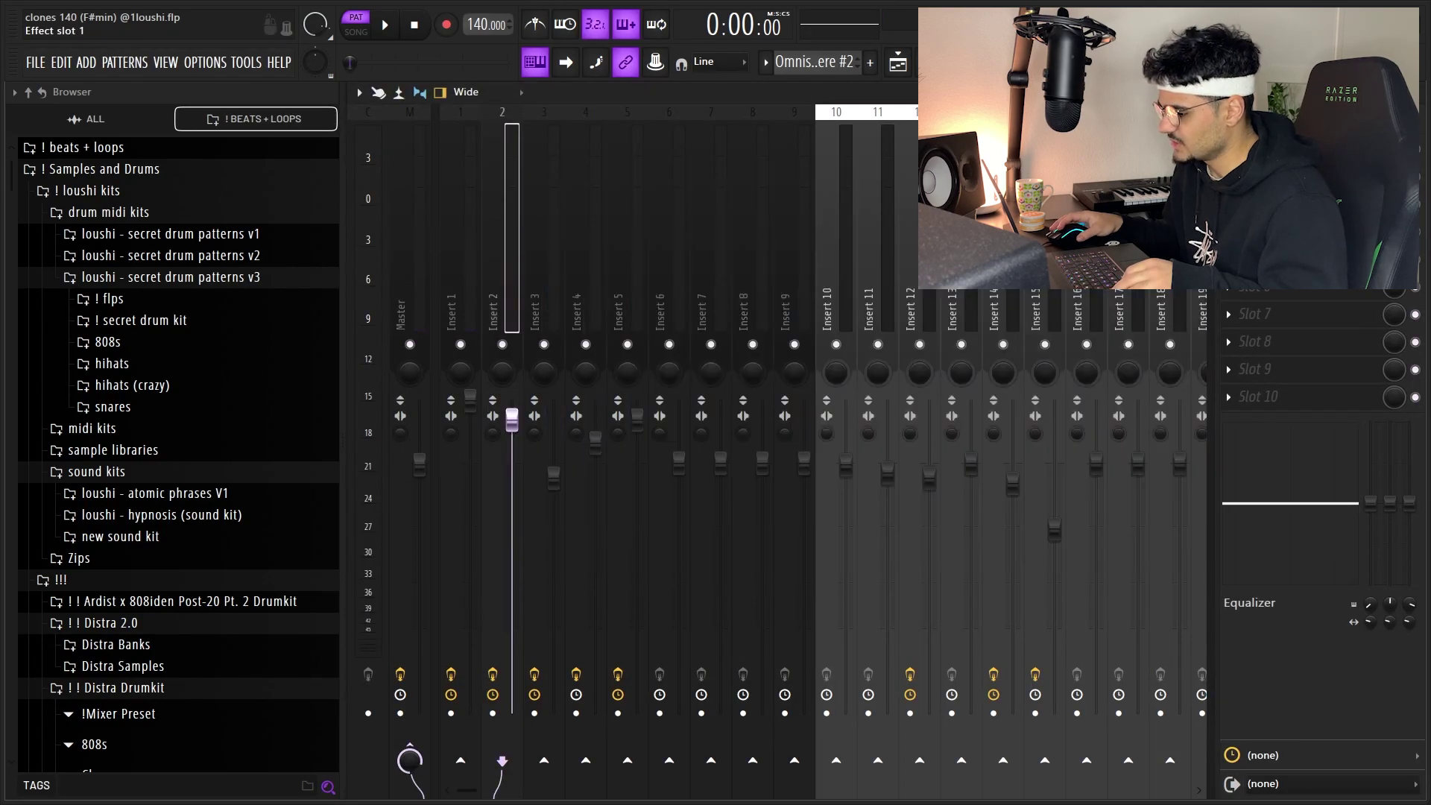
left_click(1267, 148)
key("F7")
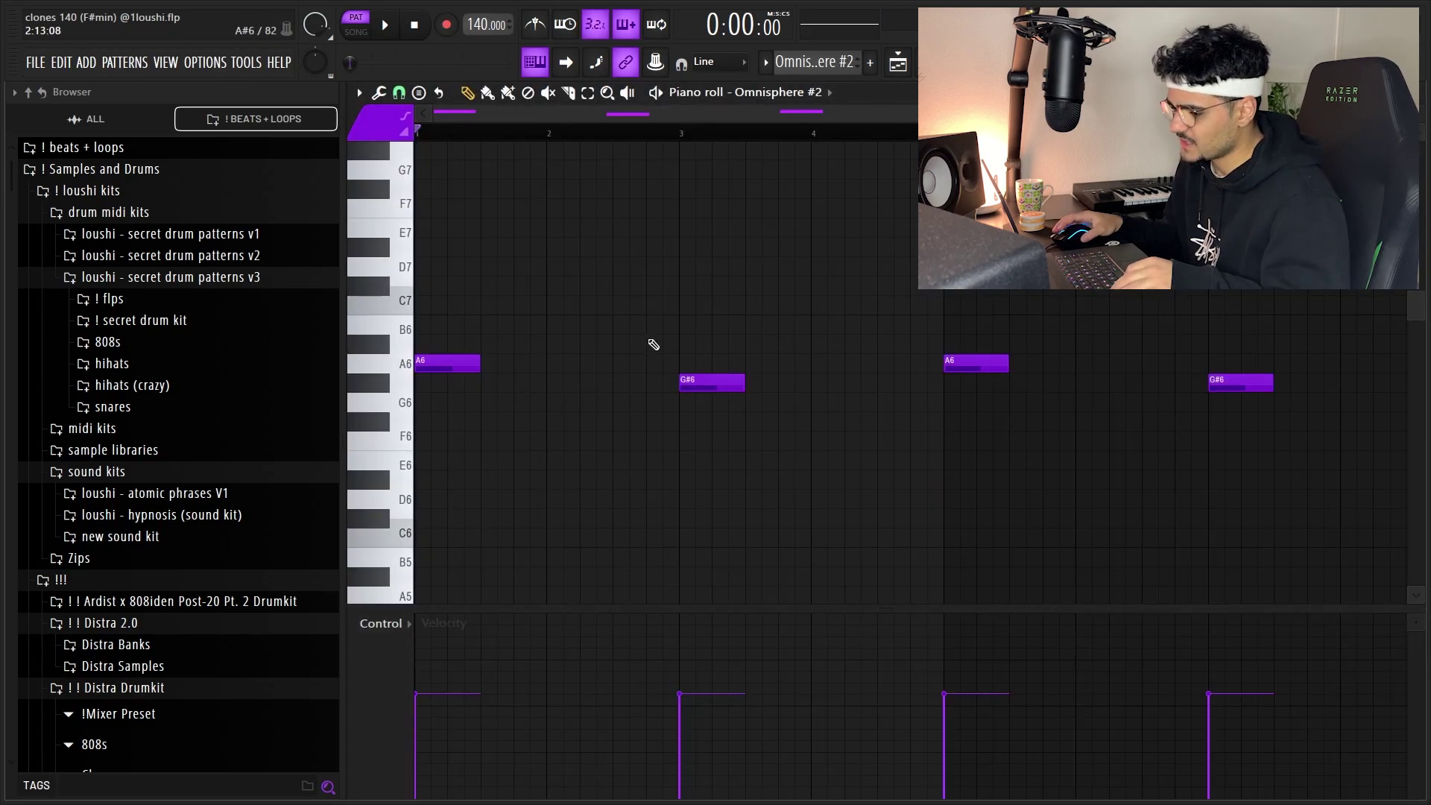
scroll(641, 343, "down", 3)
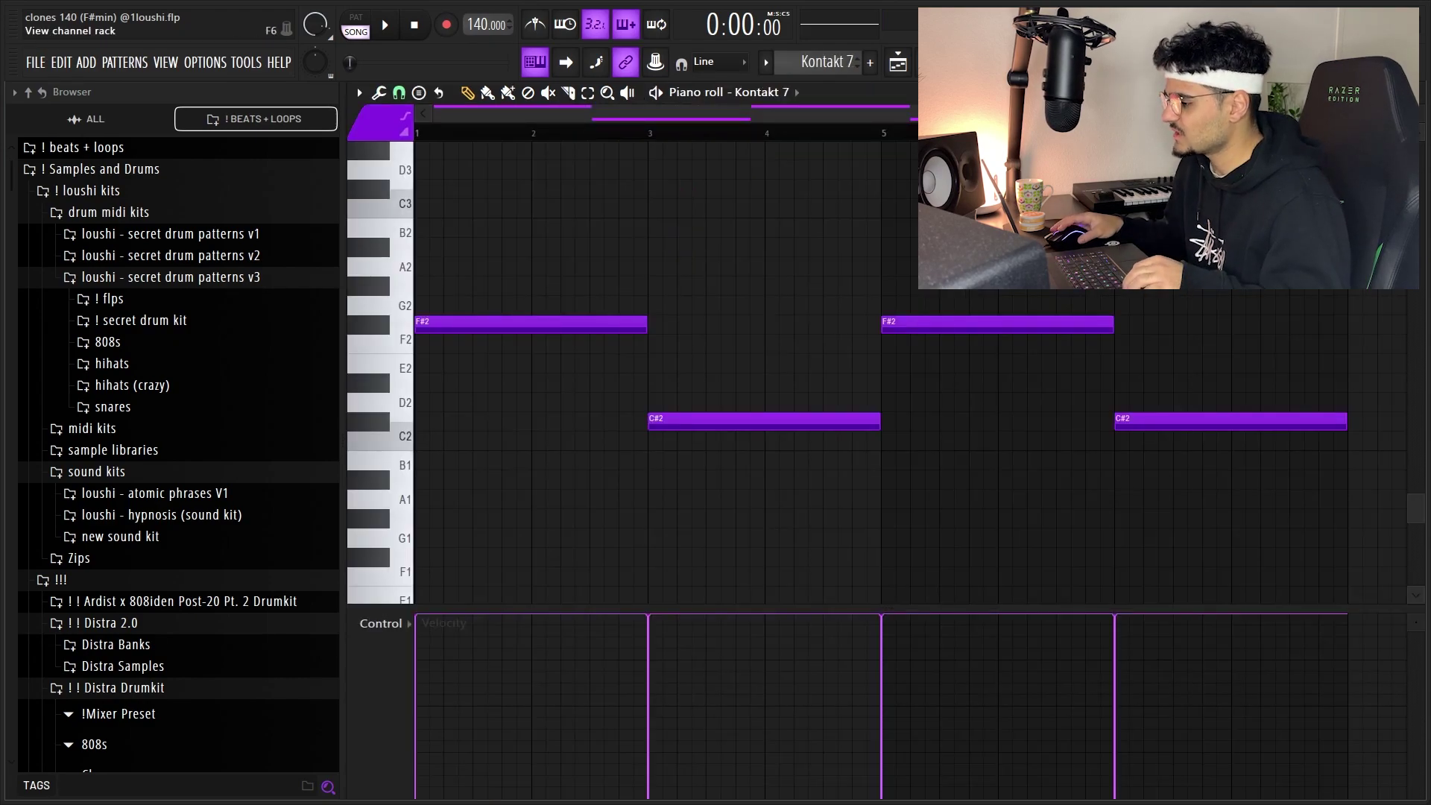
Open Kontakt 7 to view its NOIRE Pure piano patch, and return to the playlist.
key("F6")
left_click(671, 291)
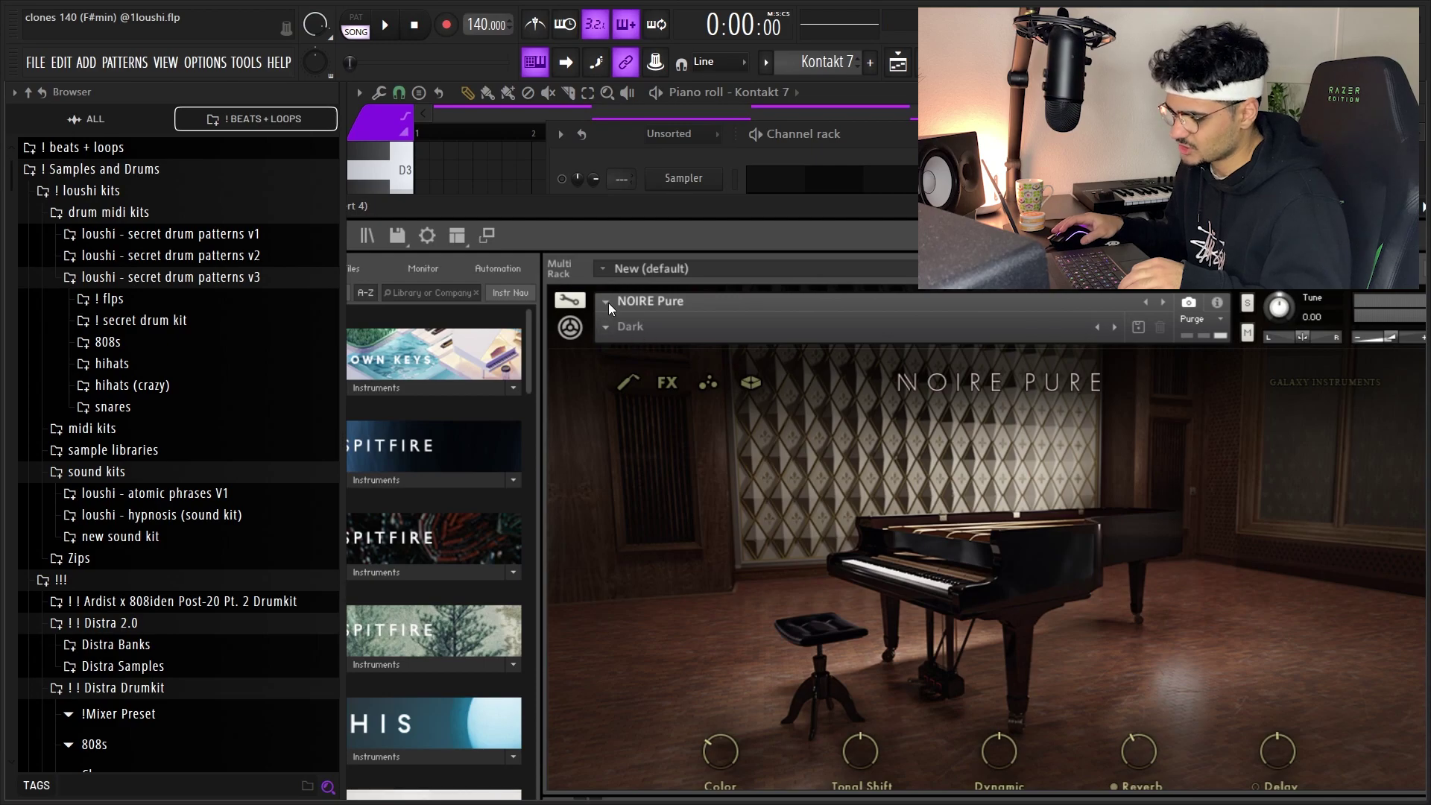
left_click(511, 190)
key("F5")
key("space")
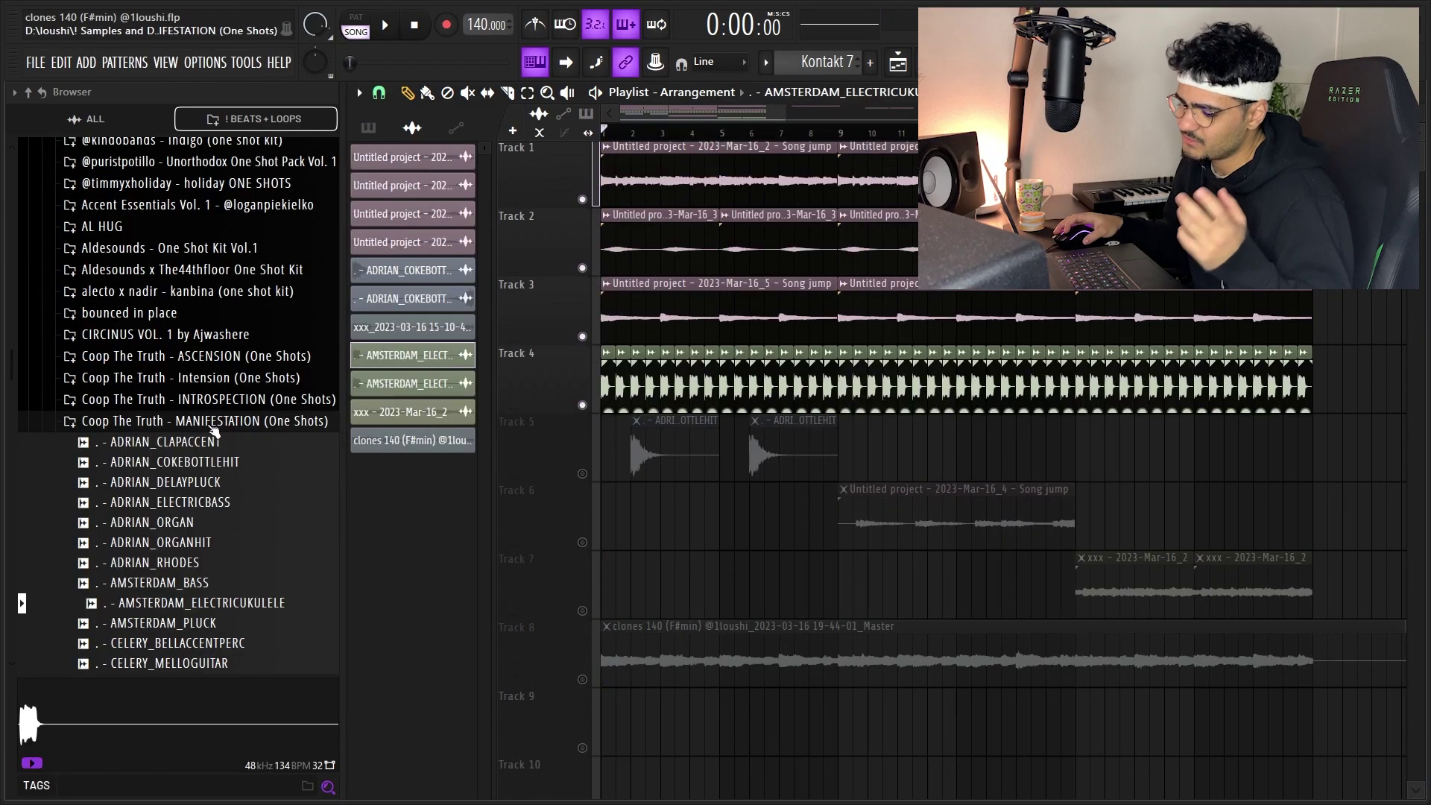
Check the pitch shift settings of the two AMSTERDAM_ELECTRICUKULELE clips alternating on Track 4.
scroll(172, 462, "down", 2)
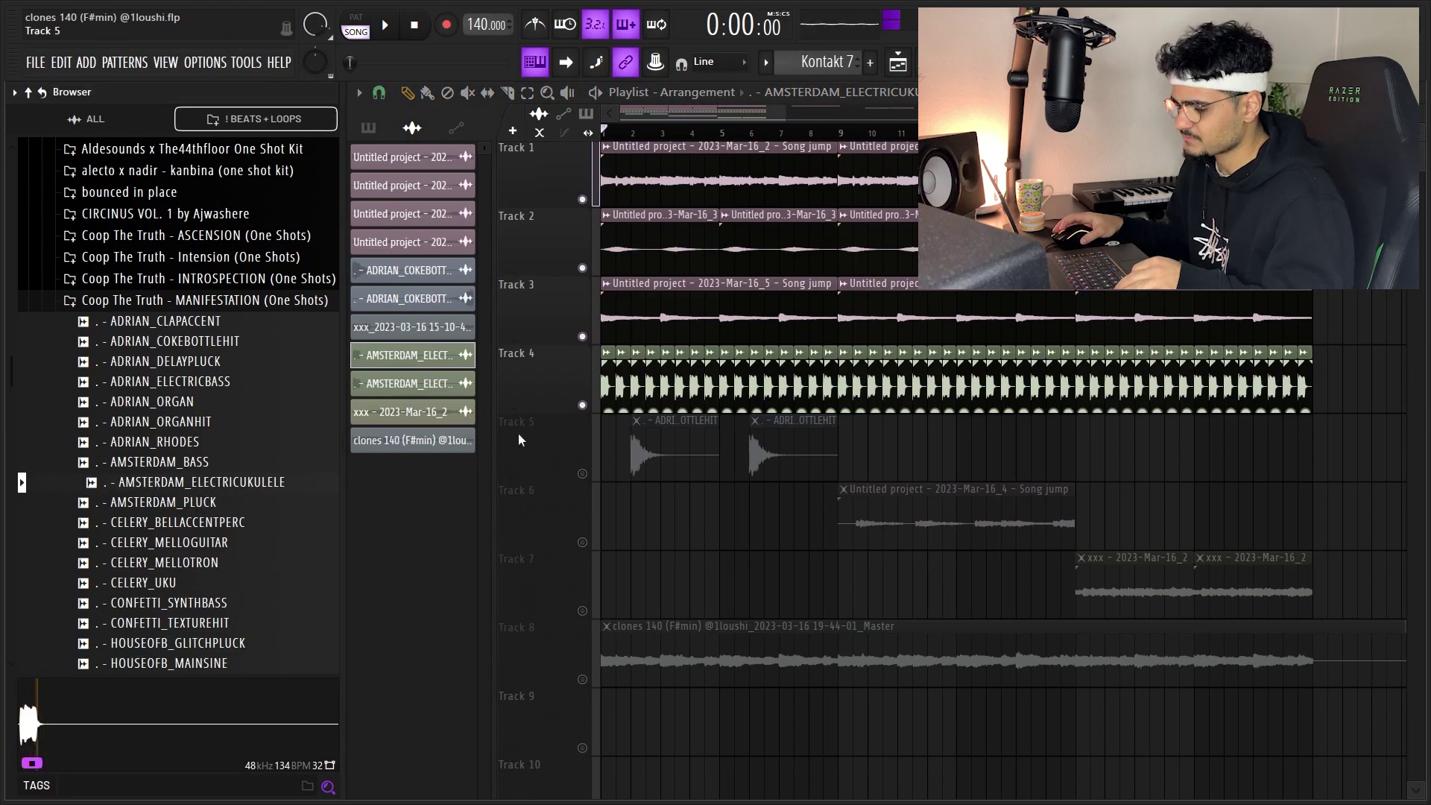
scroll(645, 479, "up", 3)
double_click(699, 380)
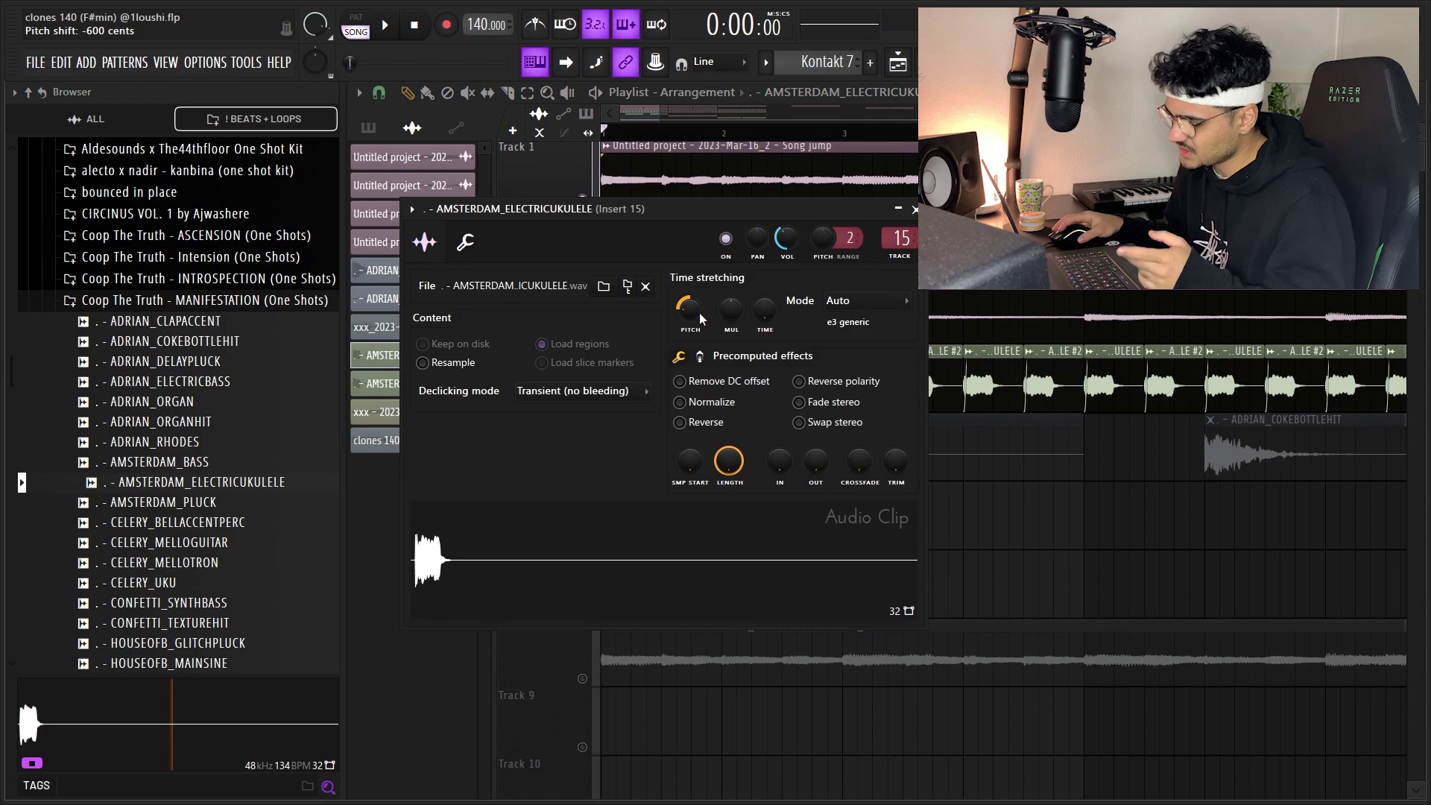
key("Escape")
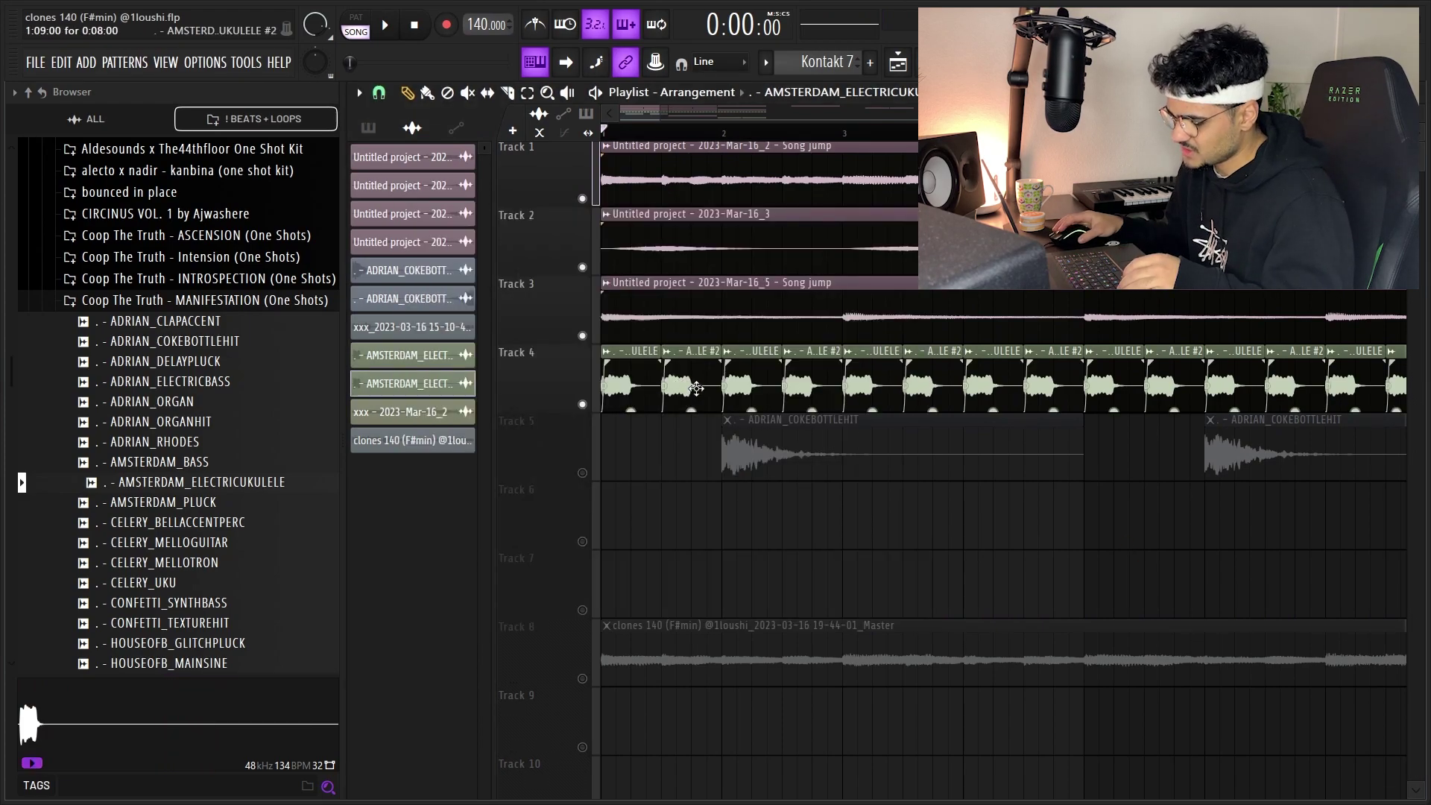
double_click(696, 388)
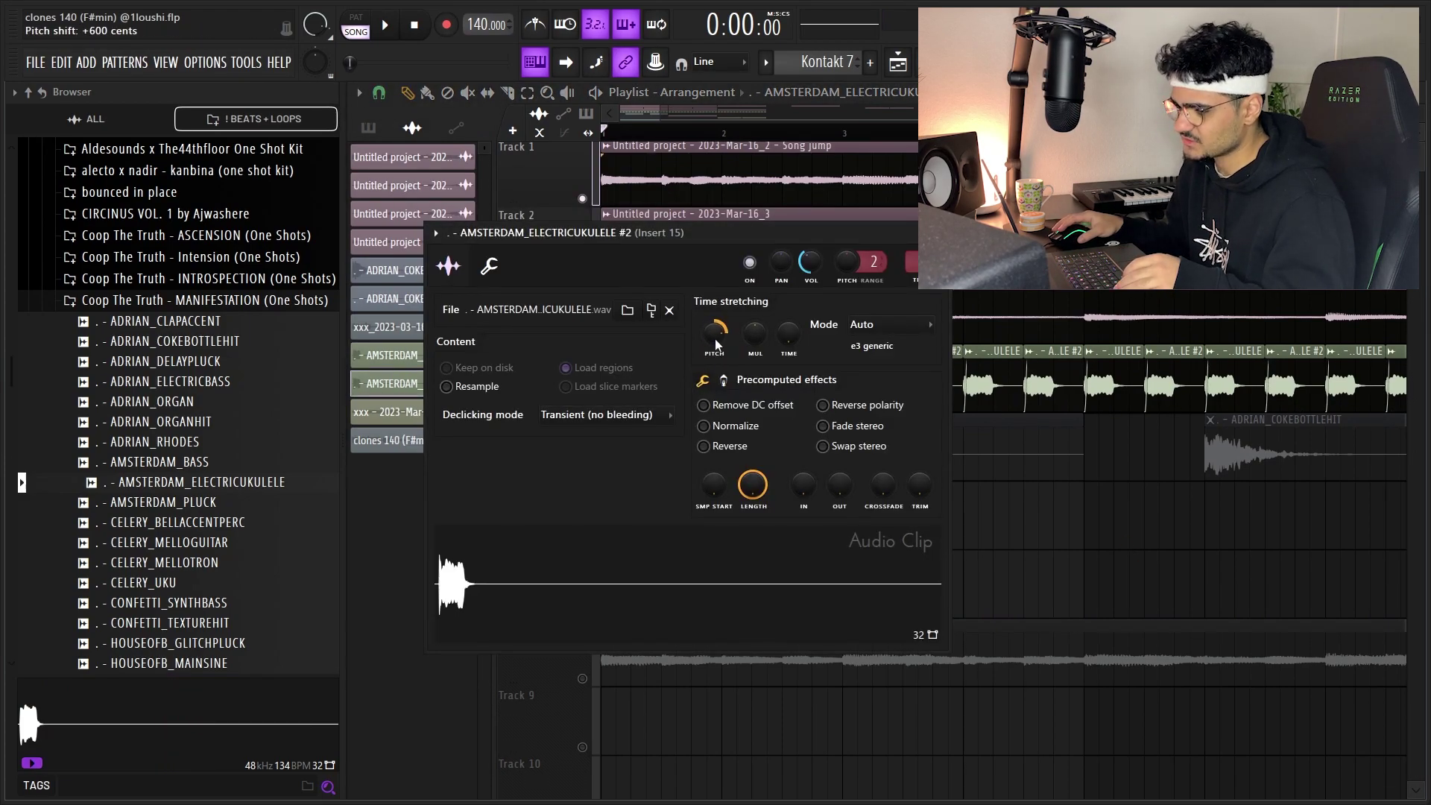
key("Escape")
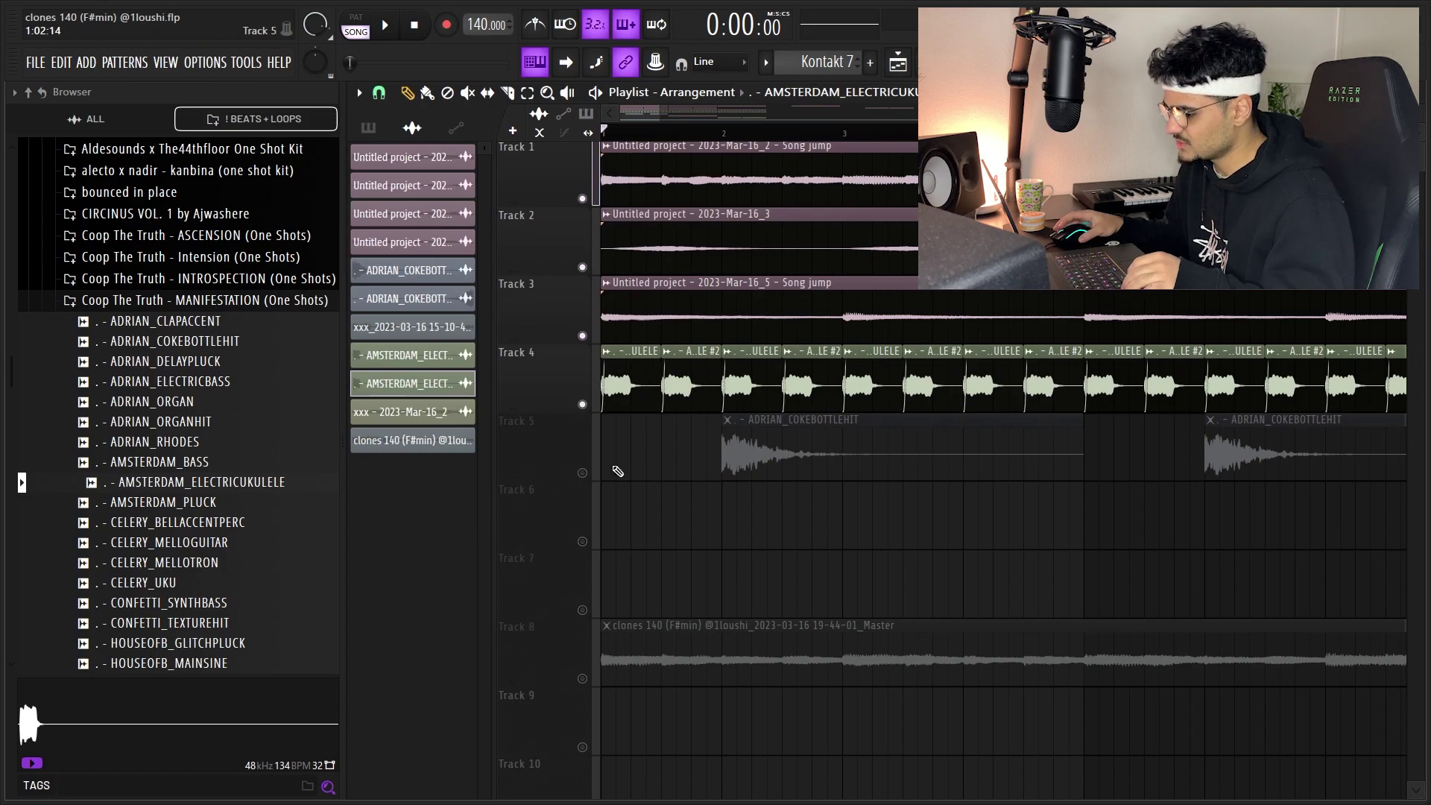
Solo Track 4 and inspect the Fruity parametric EQ 2 on the ukulele's mixer track, Insert 15.
double_click(674, 374)
left_click_drag(775, 209, 765, 450)
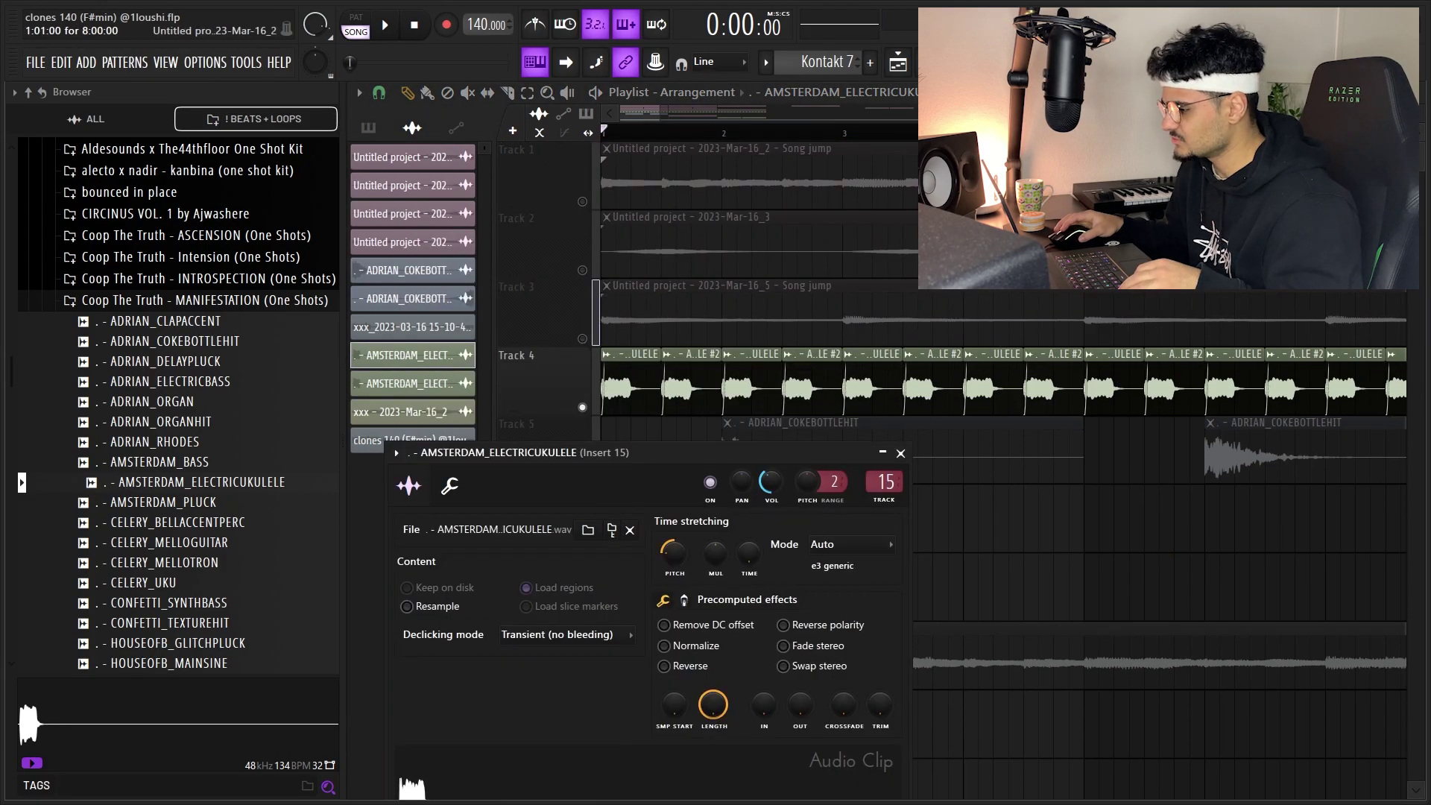
key("F9")
left_click(1296, 149)
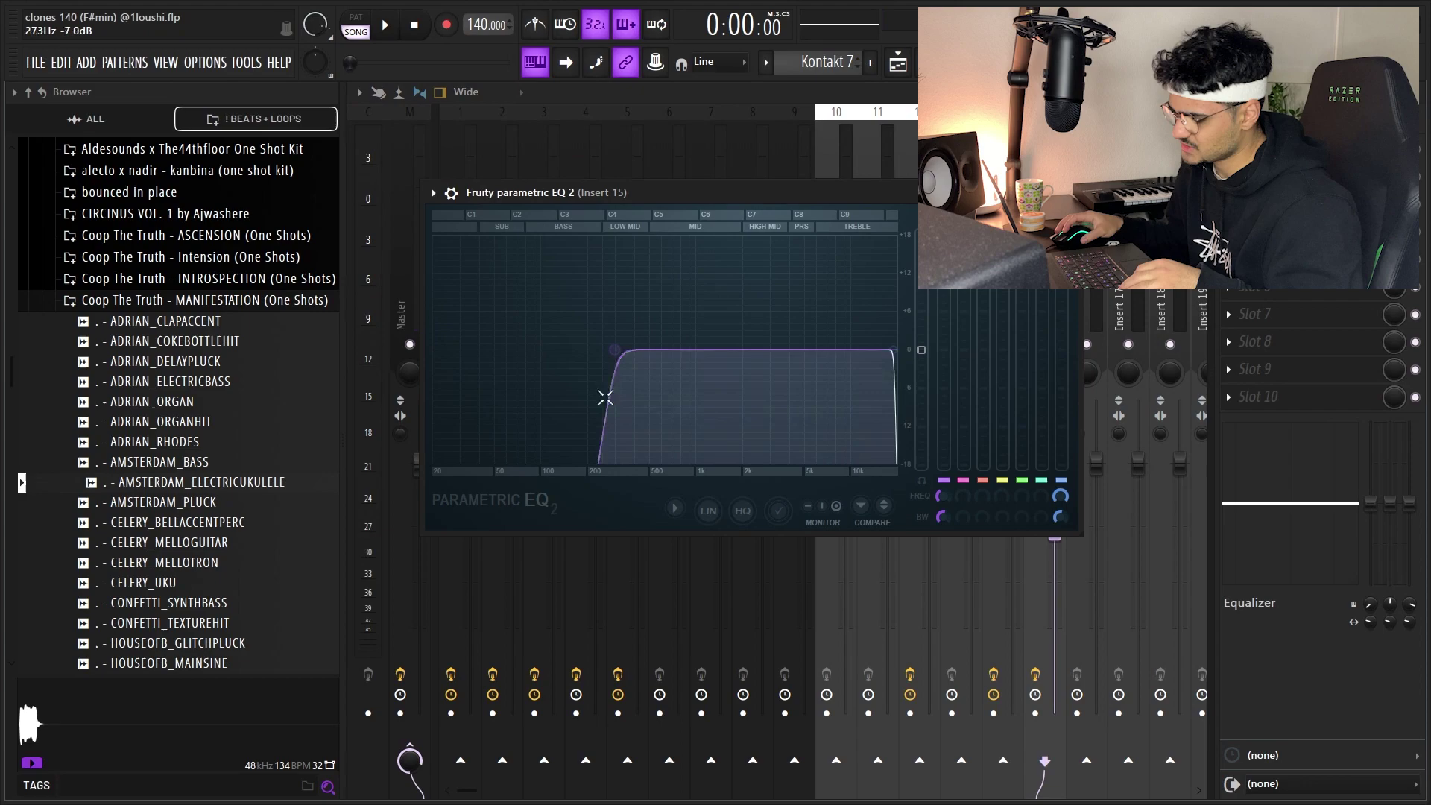
Play the ukulele on Track 4 alone in the playlist, and play it again with Tracks 1 to 3 unmuted.
key("F5")
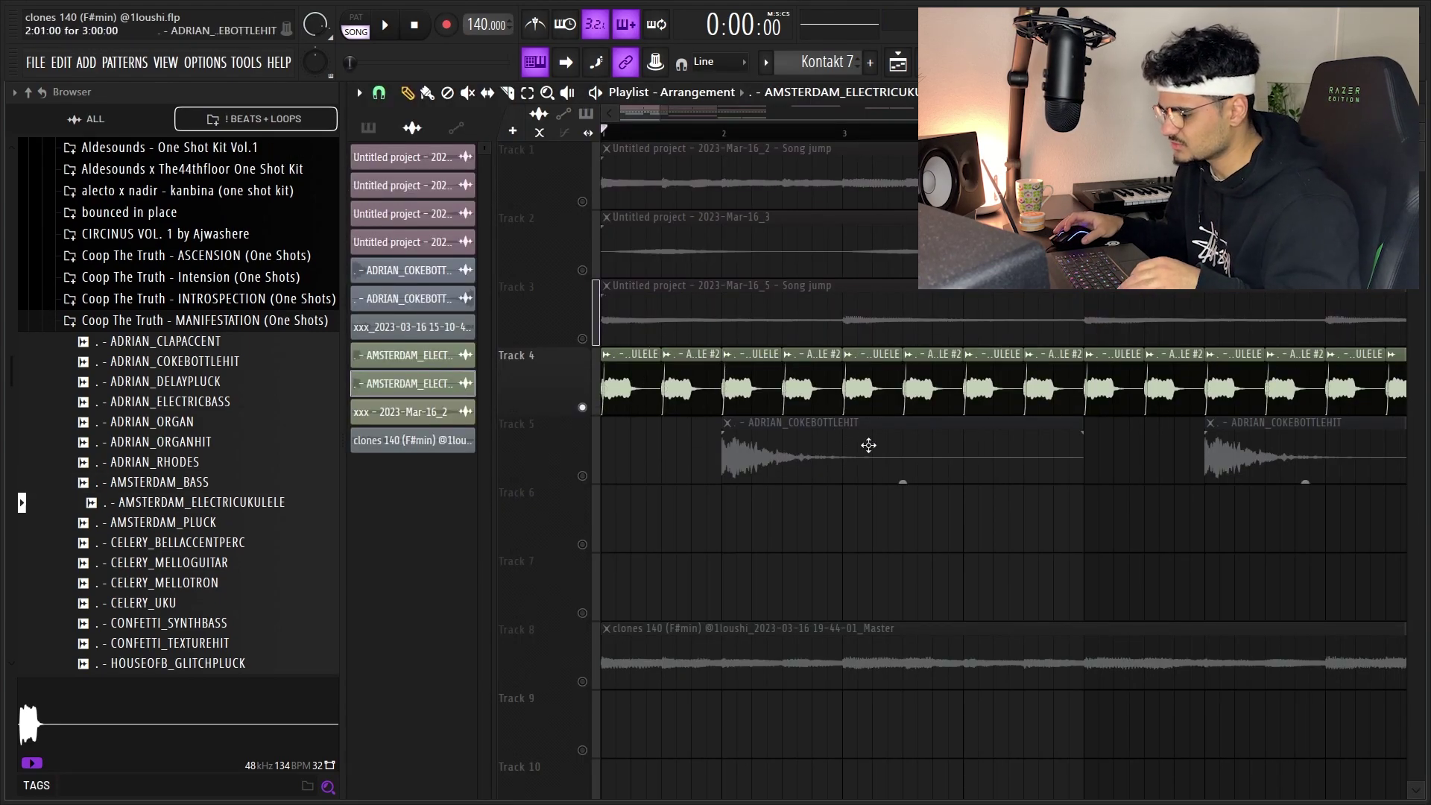
key("space")
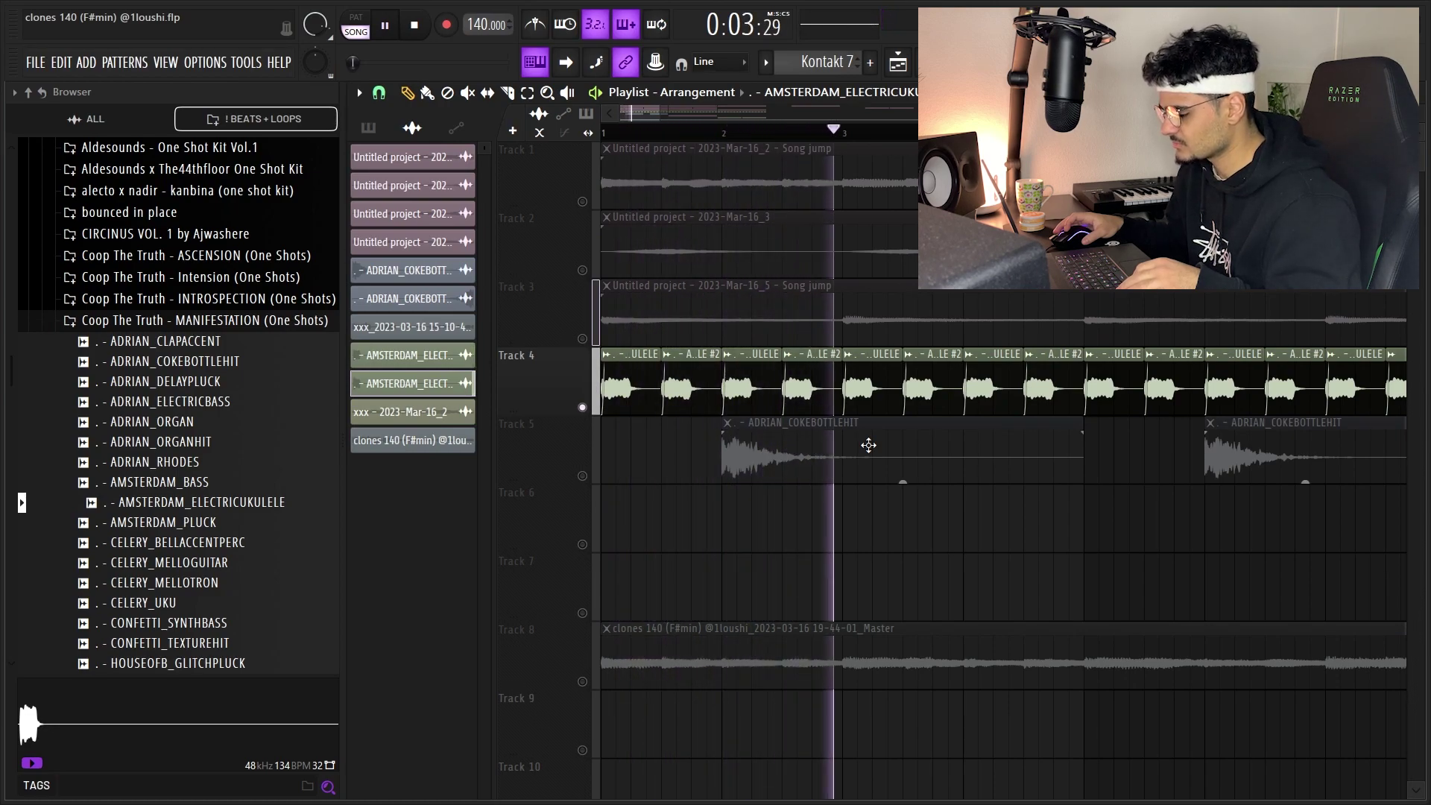
key("space")
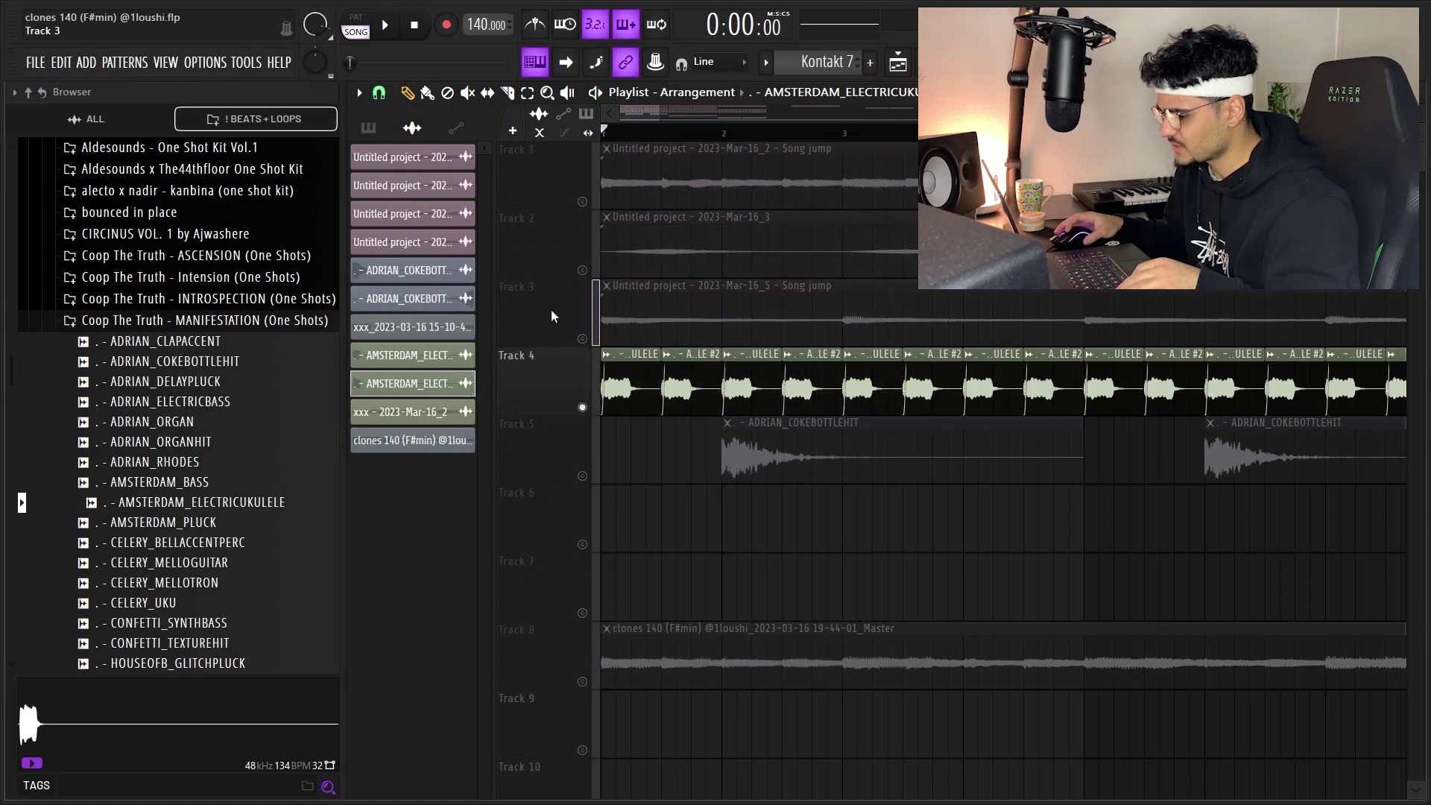
left_click_drag(582, 336, 582, 199)
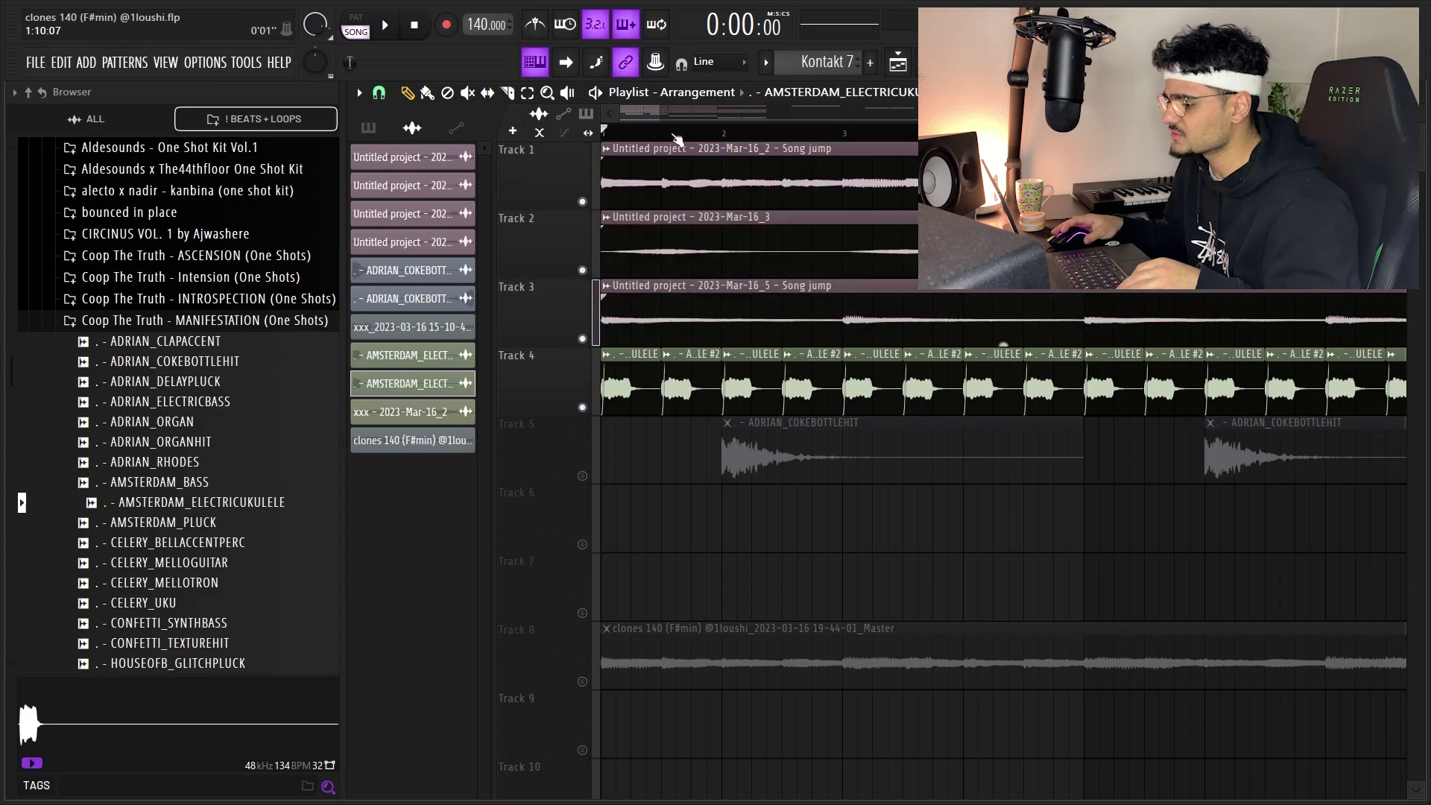
key("space")
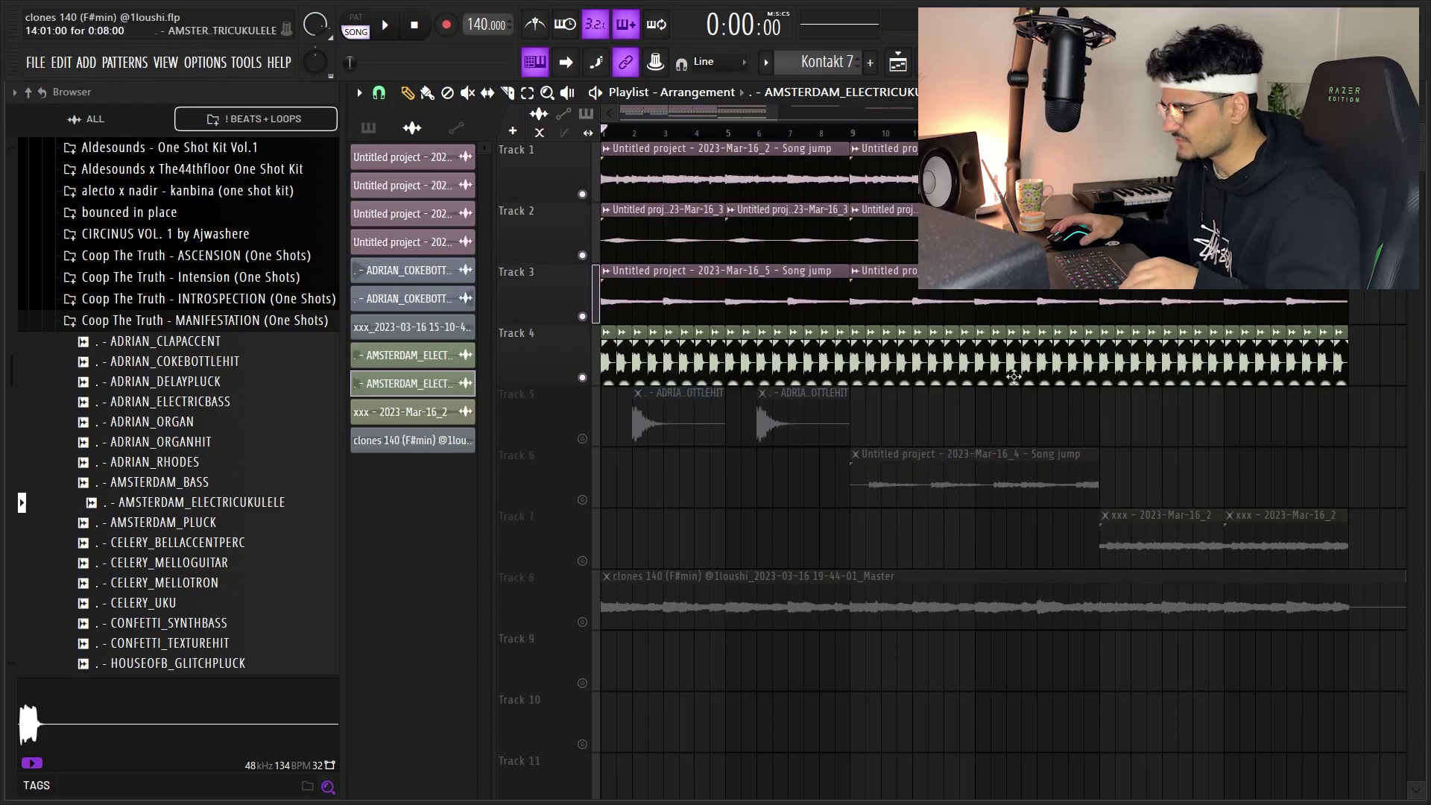
Solo Track 5 in the playlist to isolate the ADRIAN_COKEBOTTLEHIT clips.
left_click_drag(1161, 534, 634, 426)
key("ctrl+d")
right_click(582, 438)
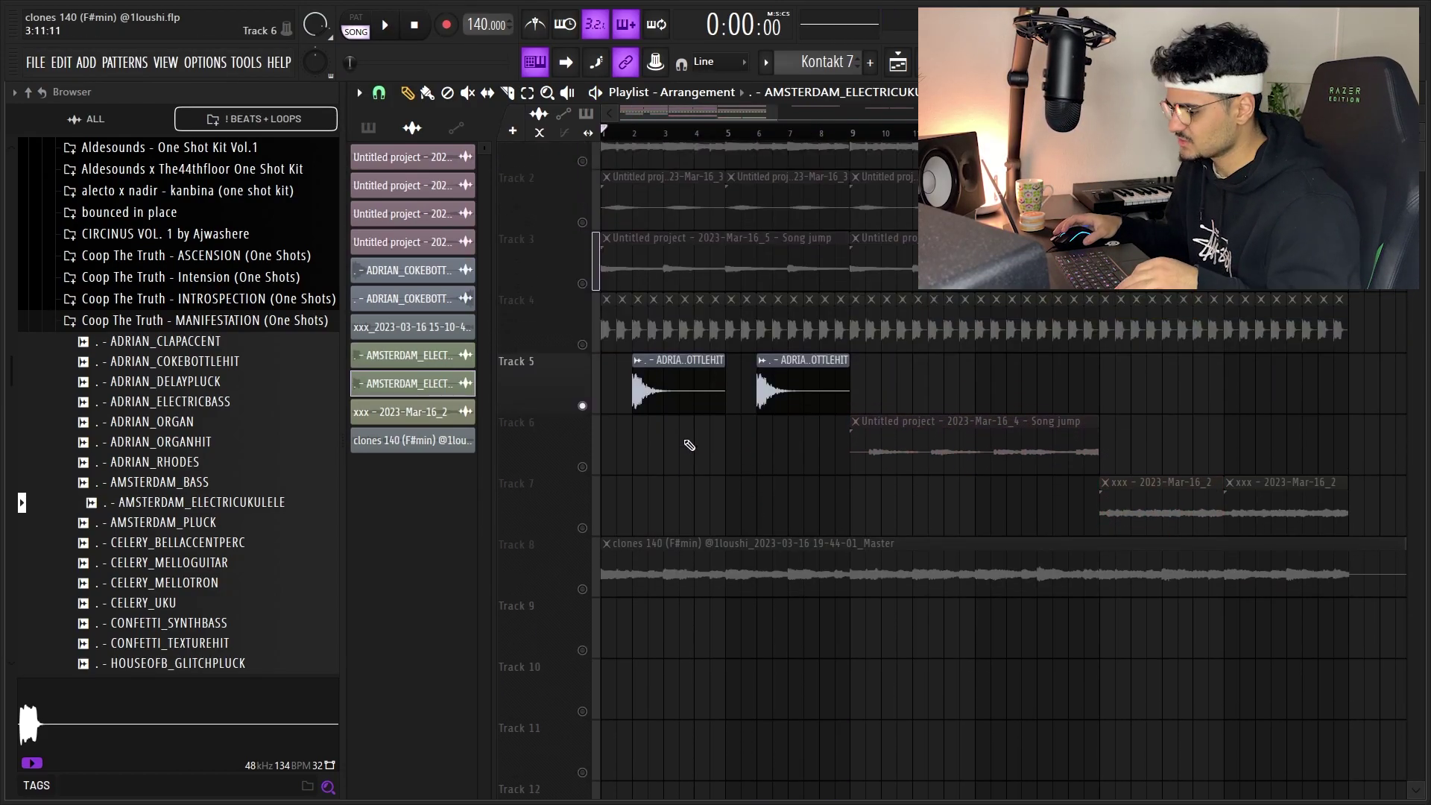
Examine the ADRIAN_COKEBOTTLEHIT clip settings, audition its sample, and view the Fruity parametric EQ 2 on Insert 14.
double_click(679, 434)
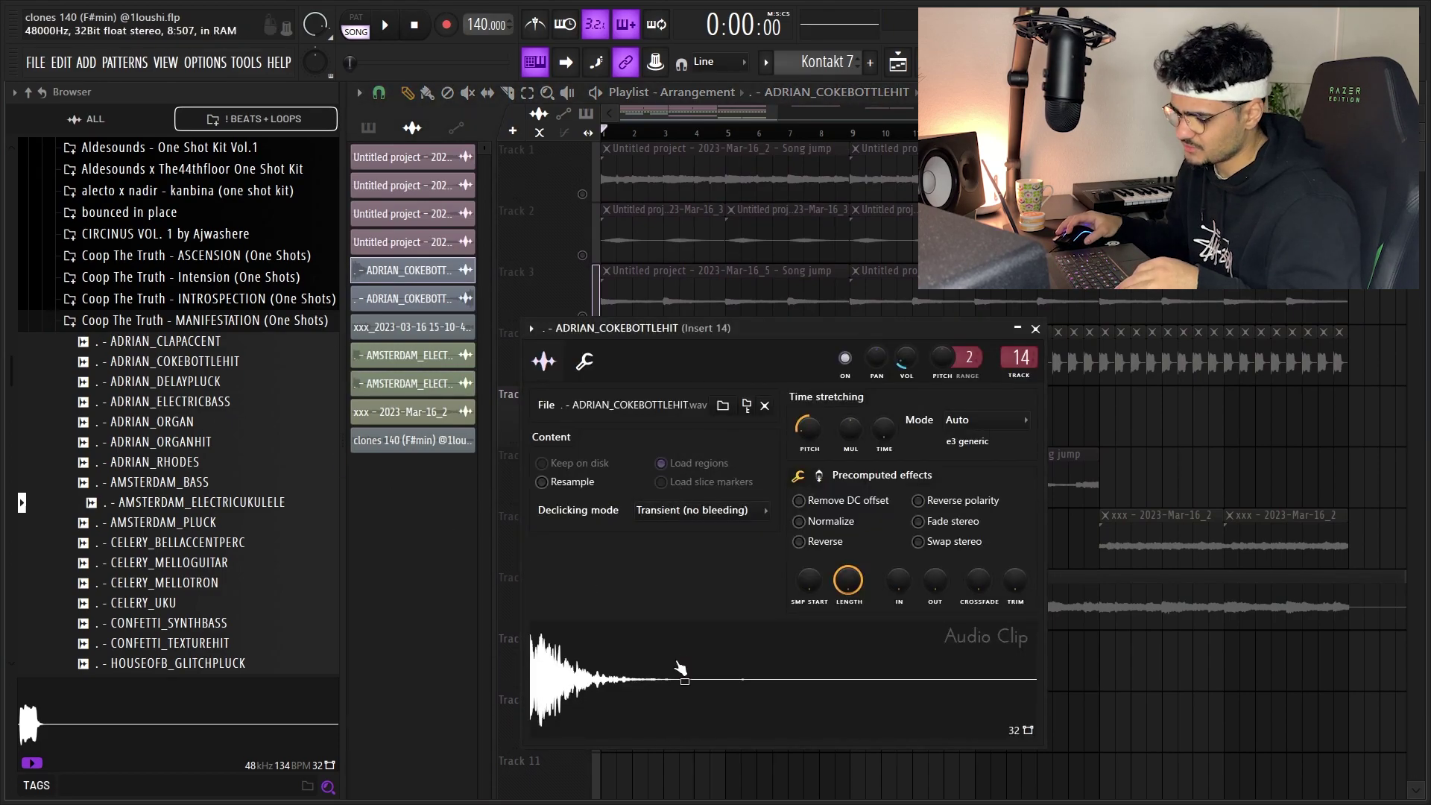
left_click(182, 361)
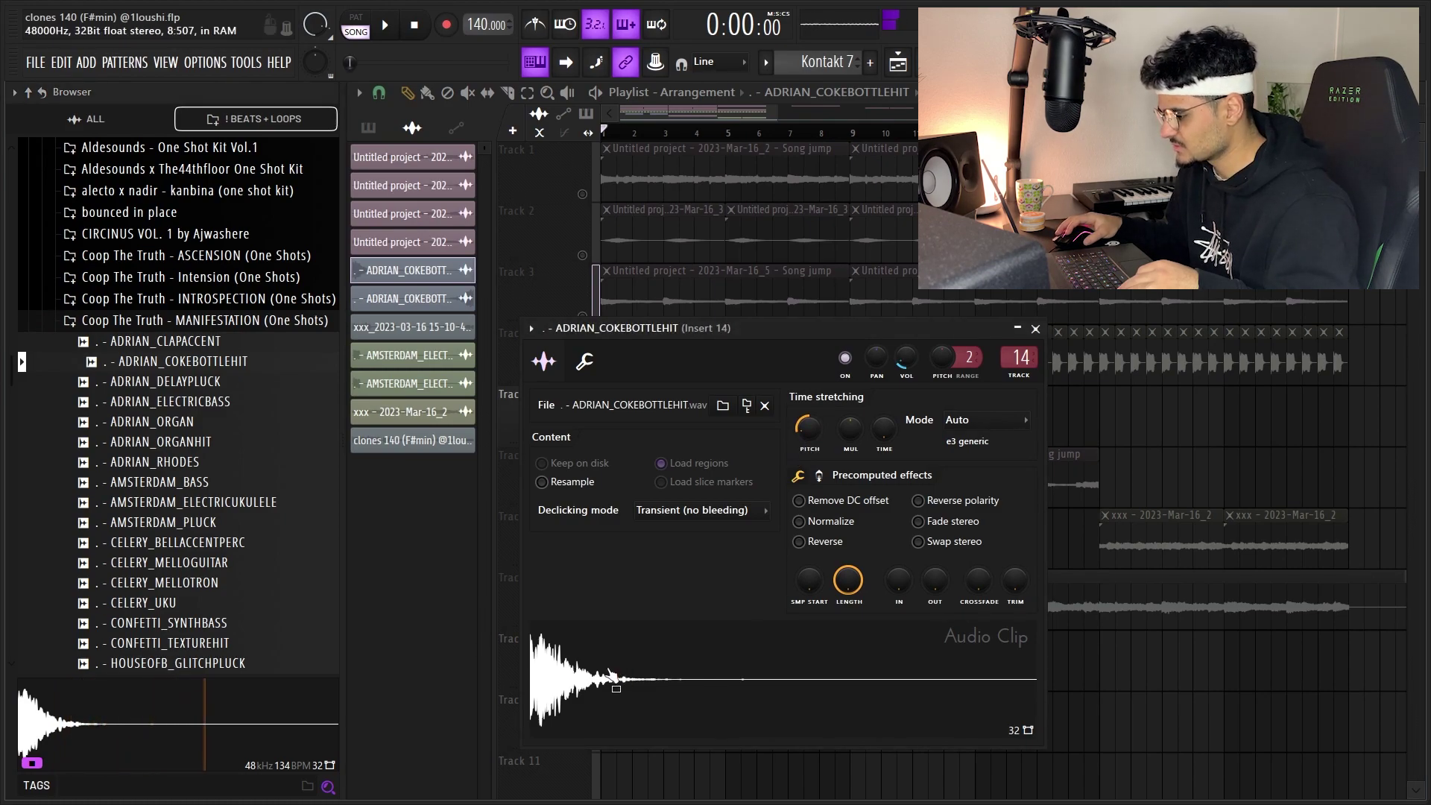
key("F9")
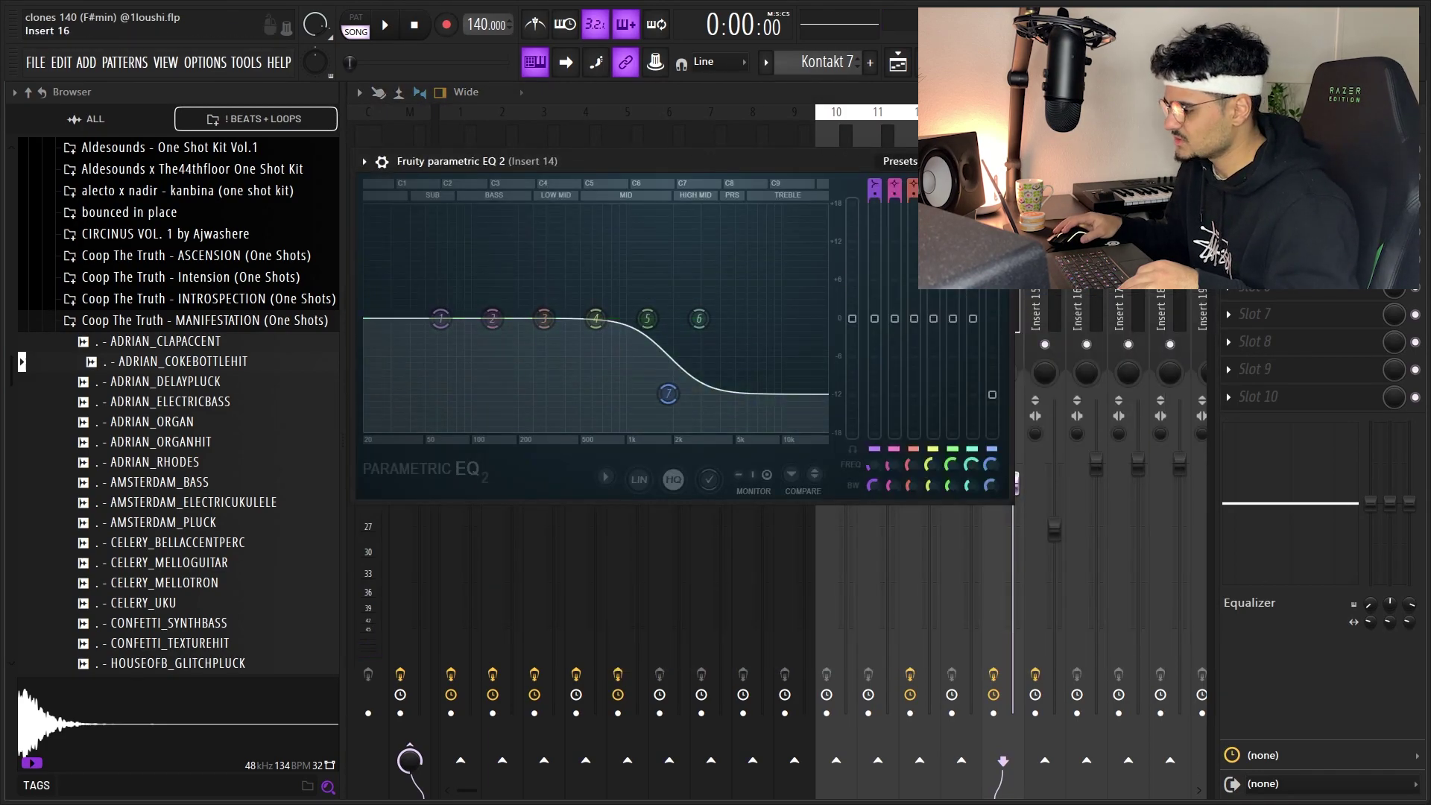
Move the playlist playhead to bar 9, where the Track 6 audio clip begins.
key("F5")
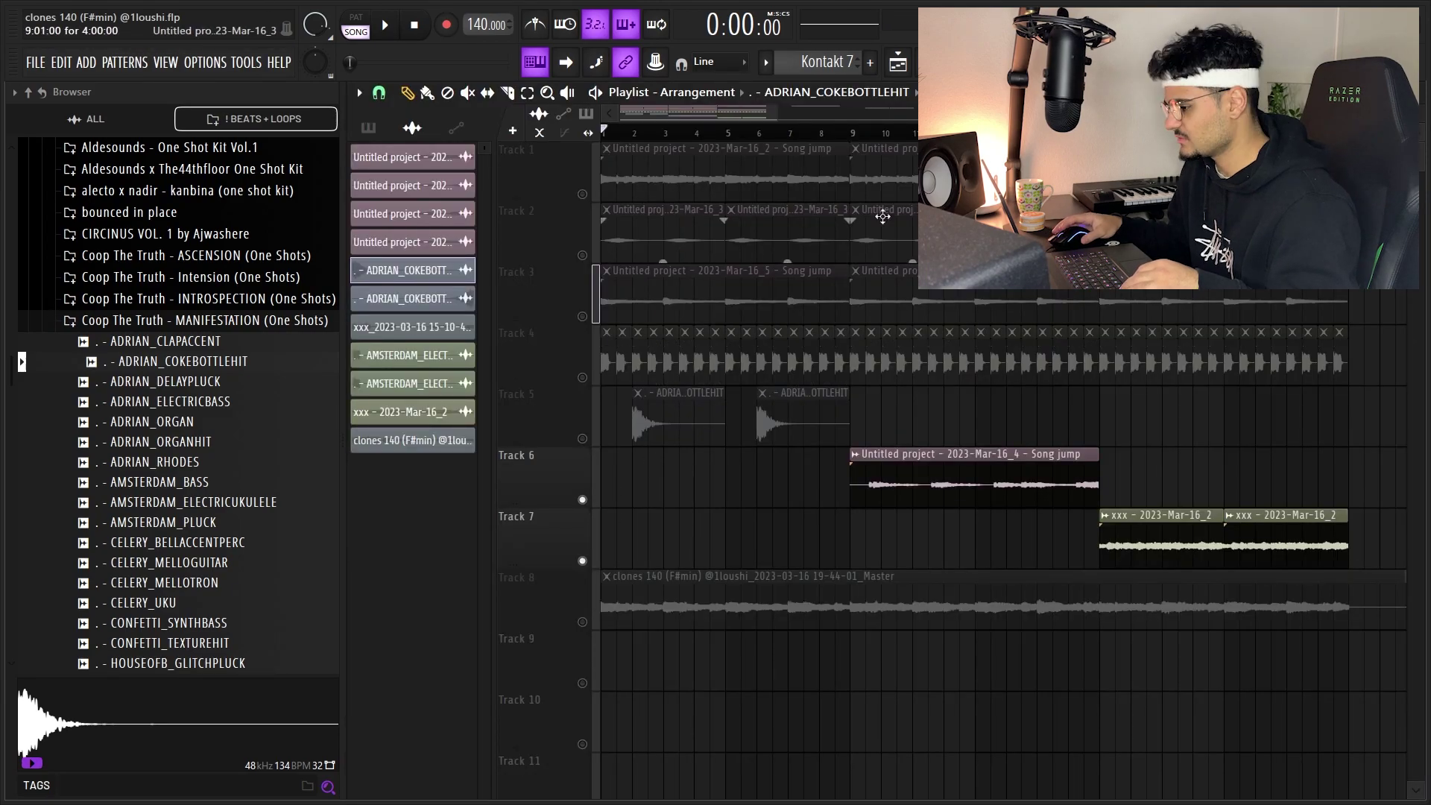
left_click(851, 134)
left_click_drag(979, 494, 818, 476)
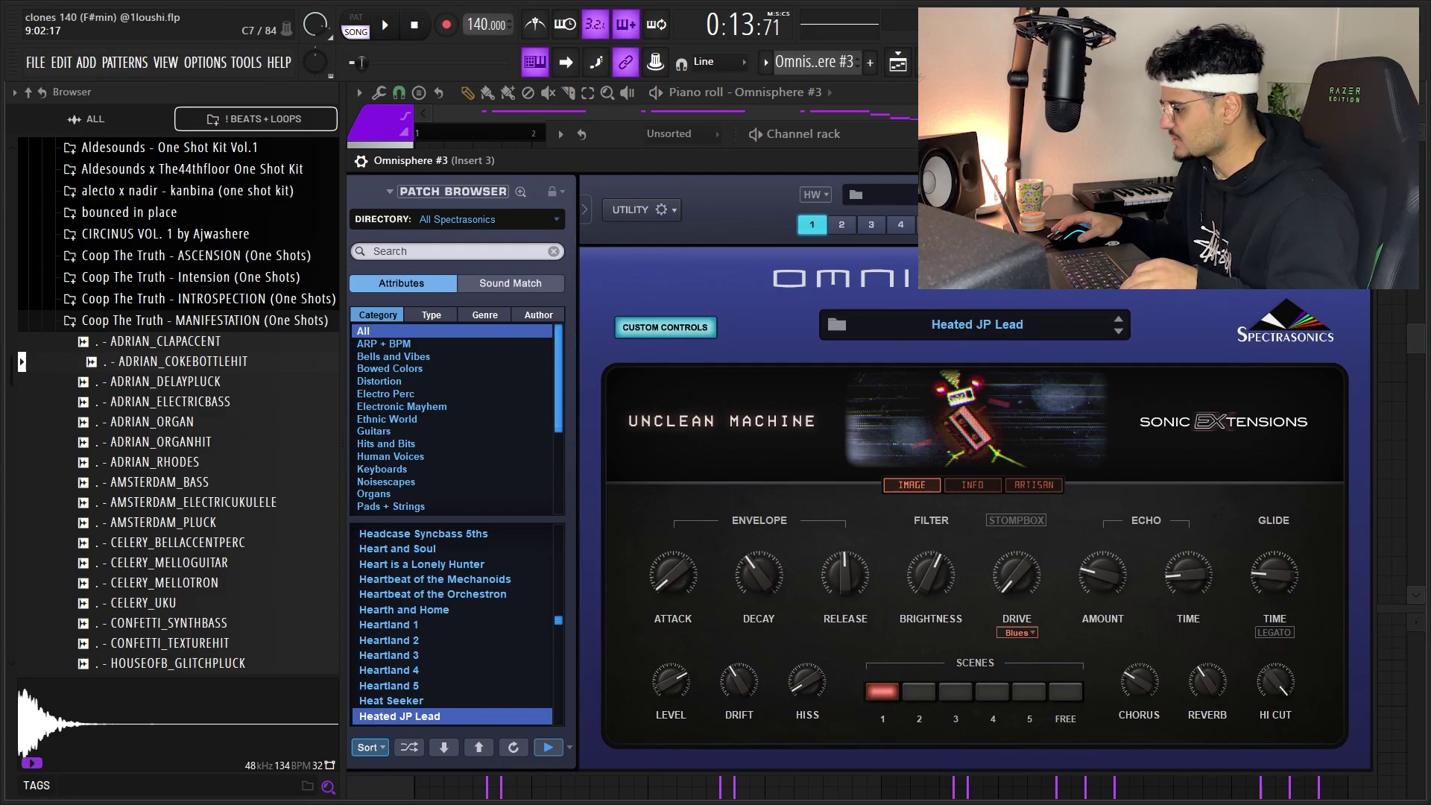
Inspect the Fruity parametric EQ 2 and the second effect on Insert 3, and play the Omnisphere #3 pattern in the piano roll.
key("F7")
key("F9")
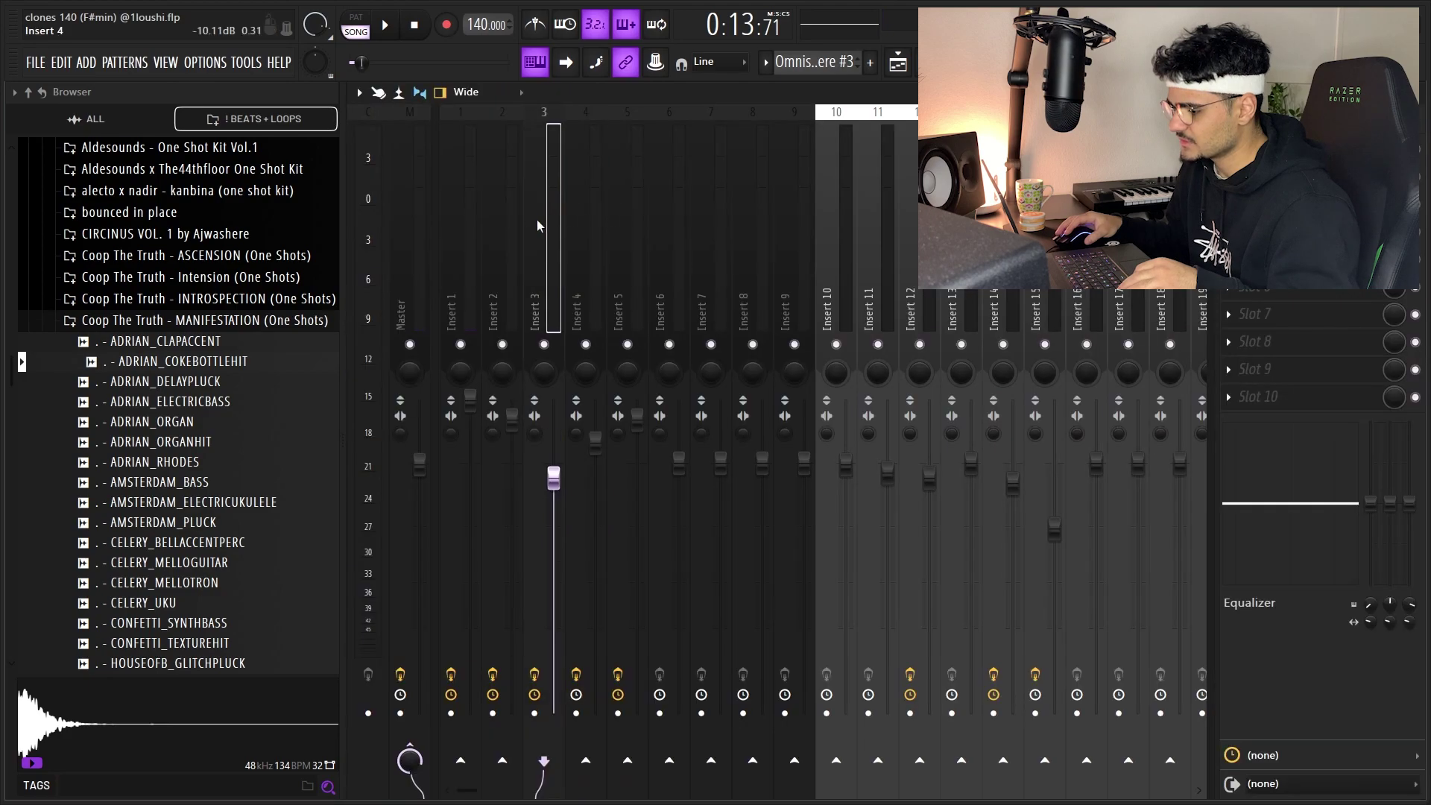
left_click(1304, 148)
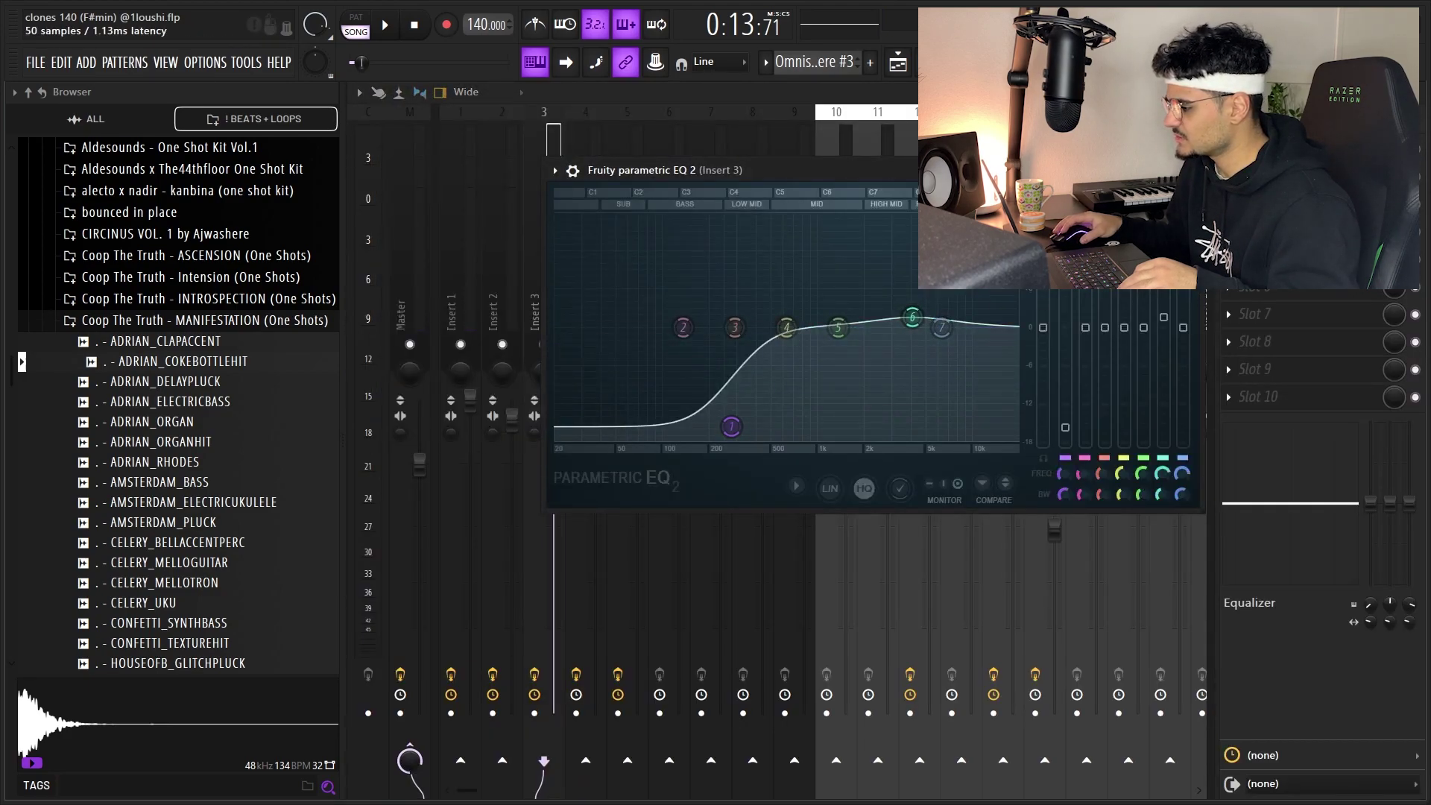
left_click(1304, 176)
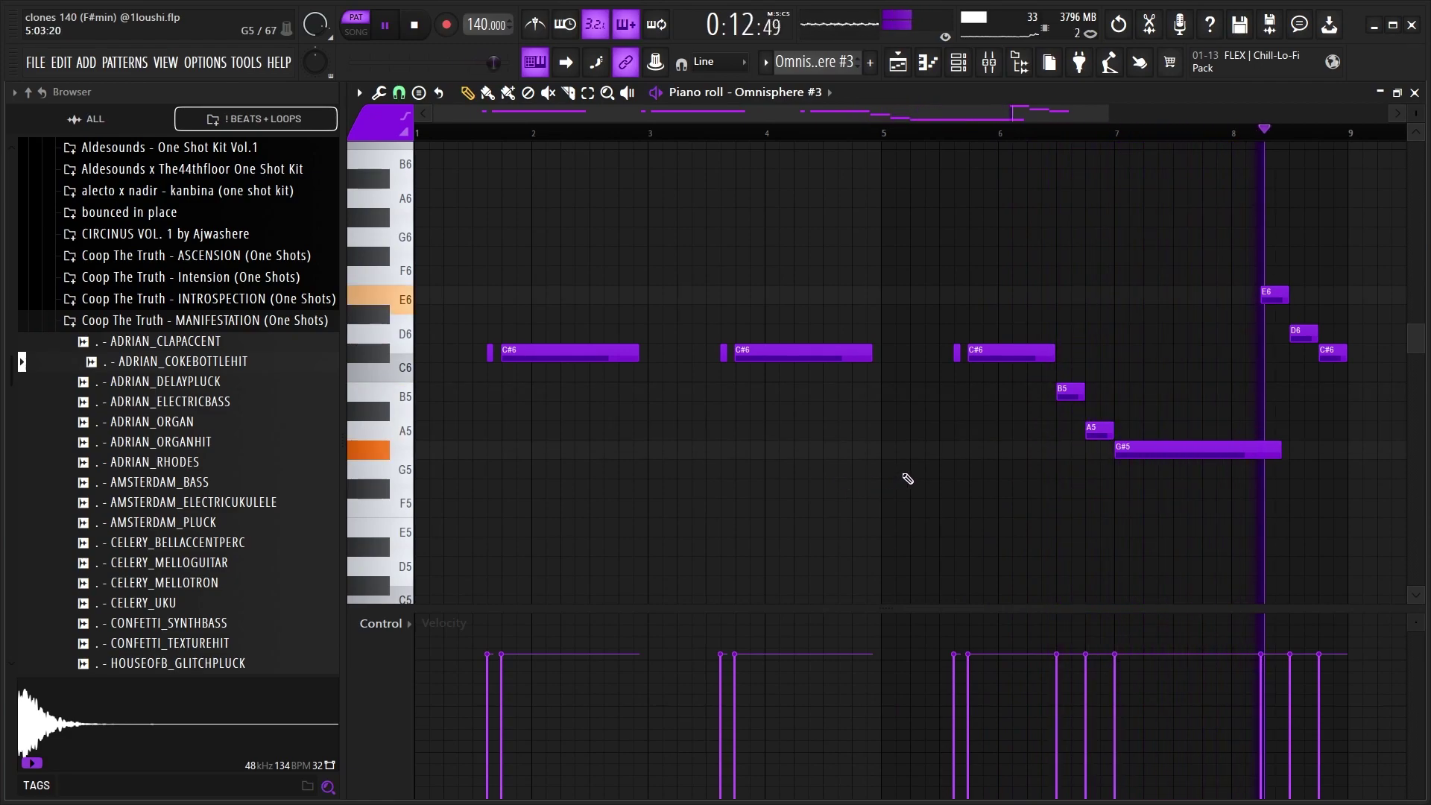
key("space")
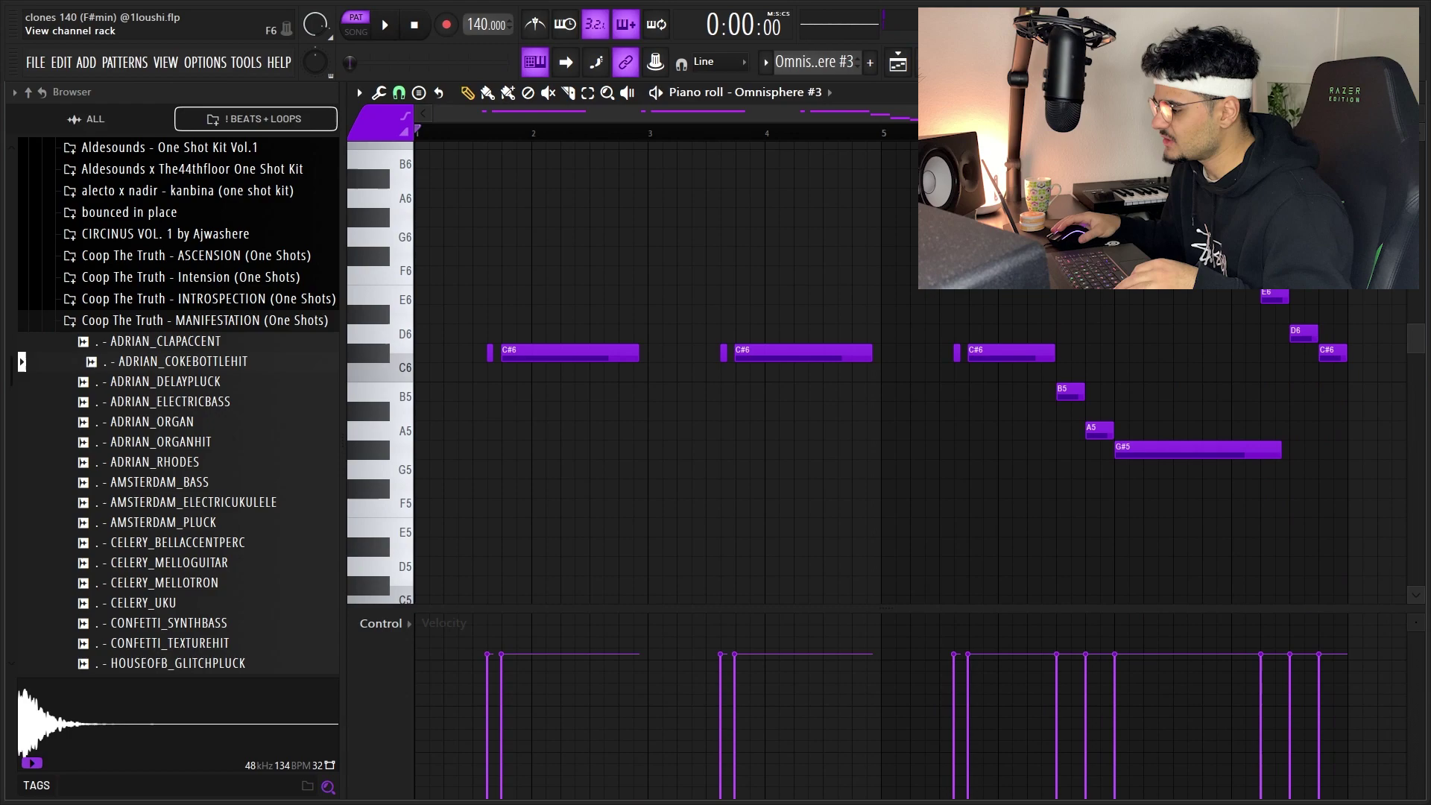
Open Pattern 10 in the piano roll and play its notes through Omnisphere #3.
left_click(958, 62)
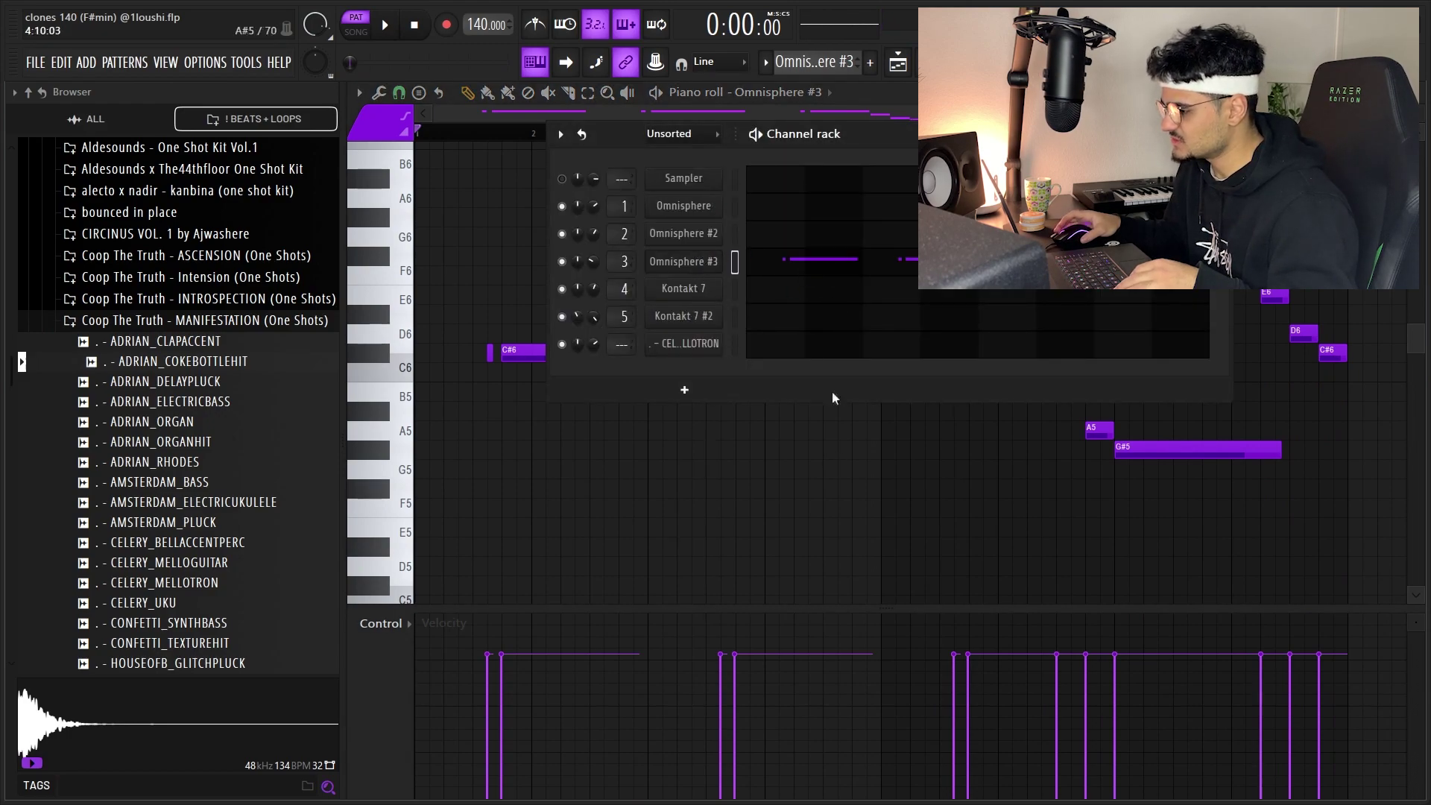
left_click(958, 62)
key("F5")
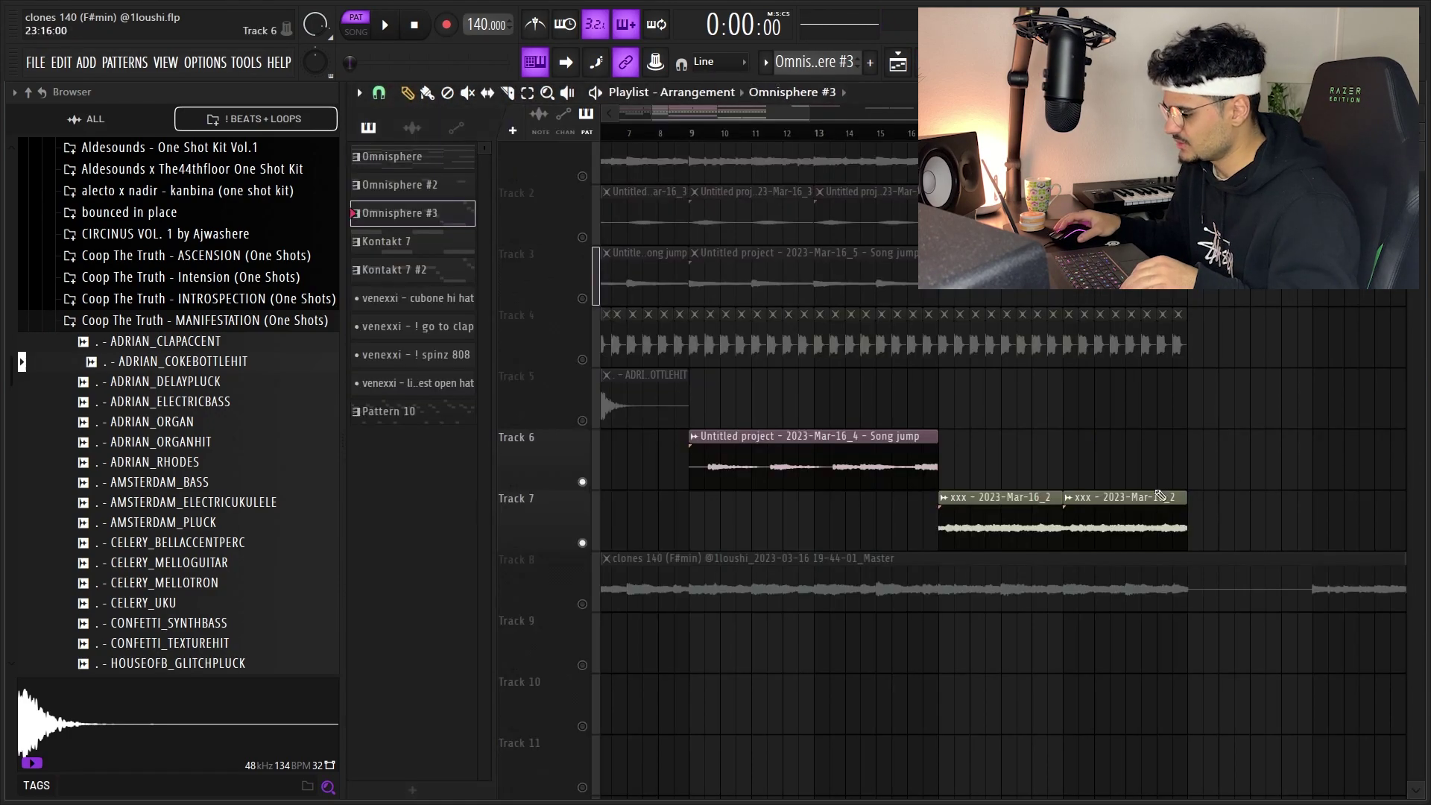
double_click(388, 411)
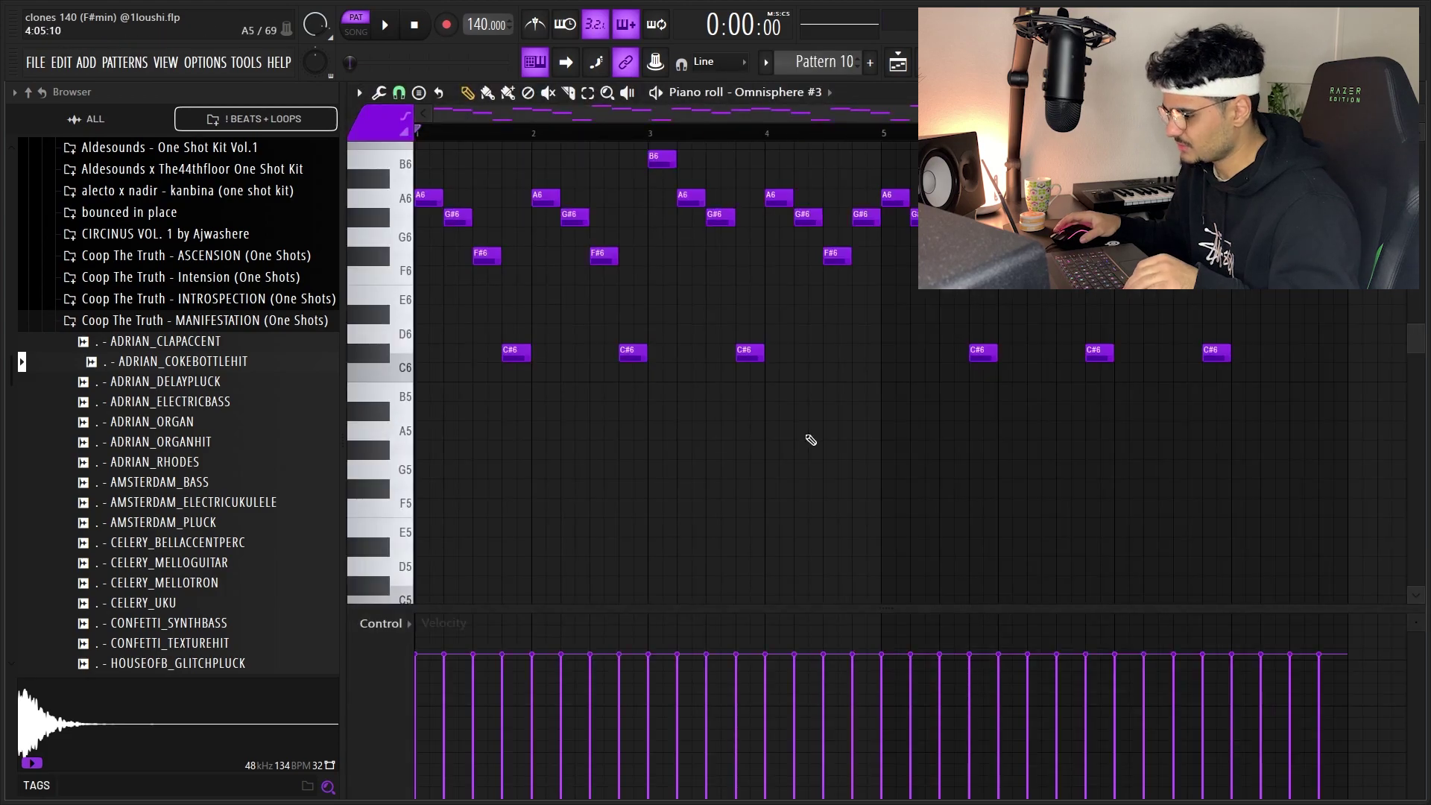
scroll(758, 404, "up", 2)
scroll(715, 358, "down", 1)
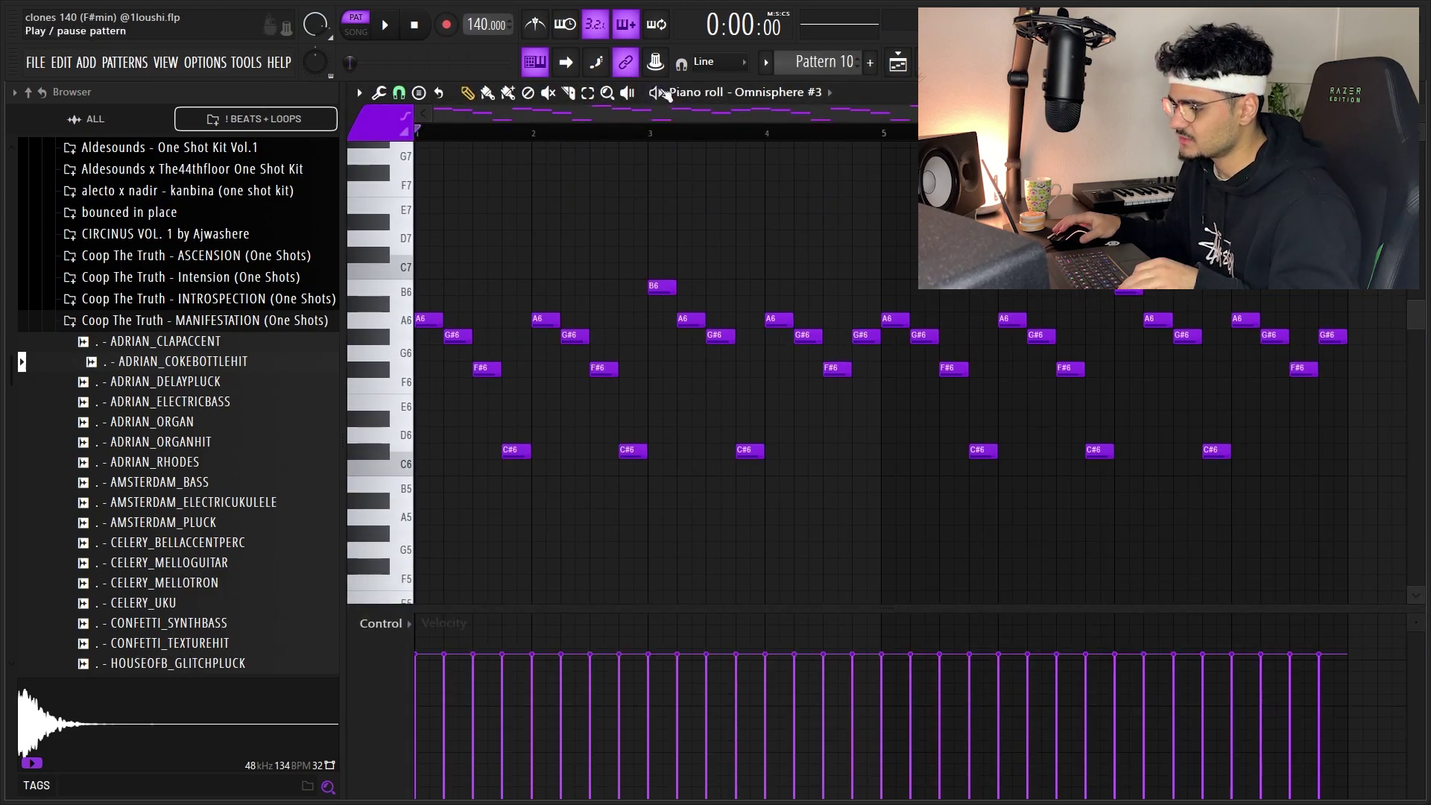
key("space")
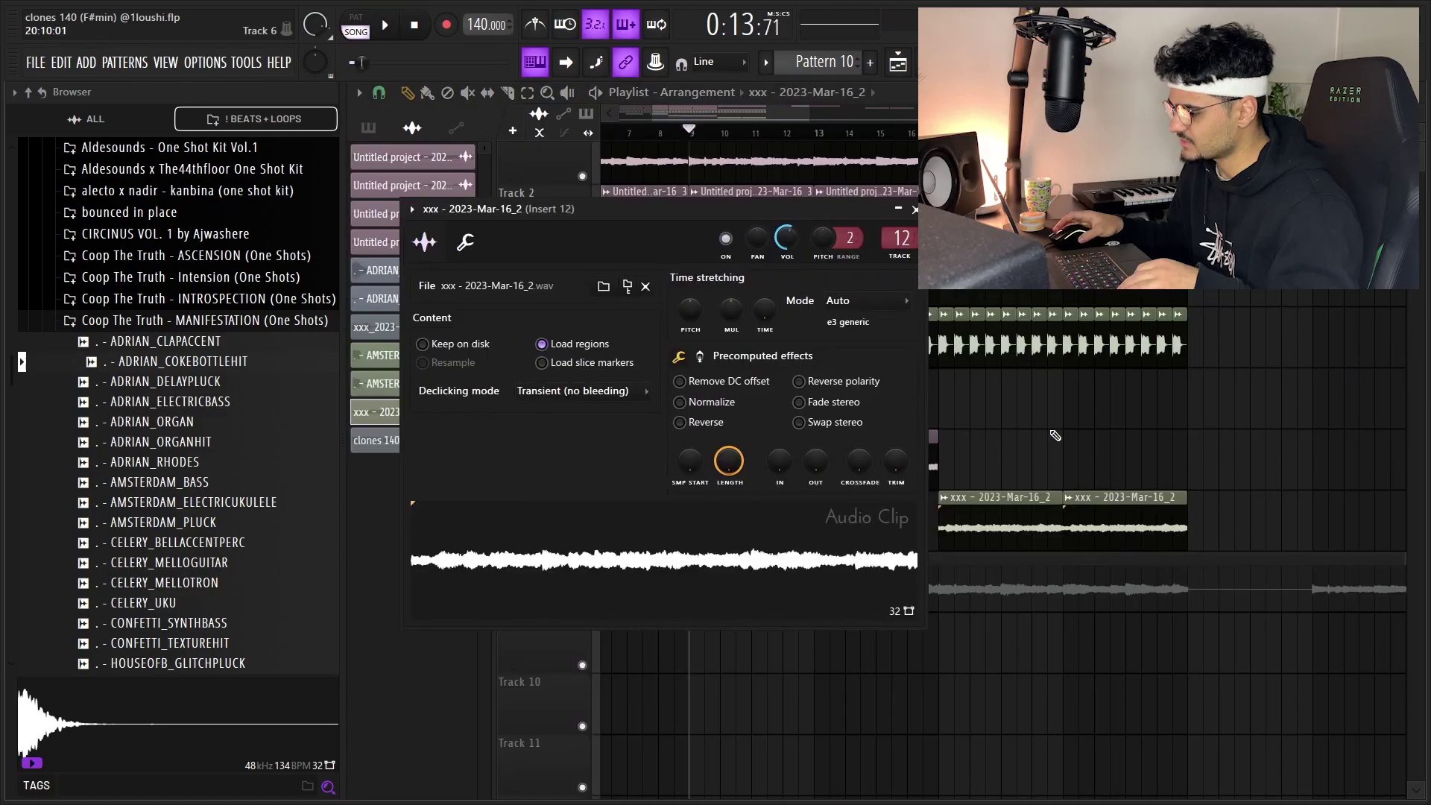
Close the xxx - 2023-Mar-16_2 clip settings and inspect Fruity Love Philter and the second effect on its mixer track, Insert 12.
right_click(1107, 449)
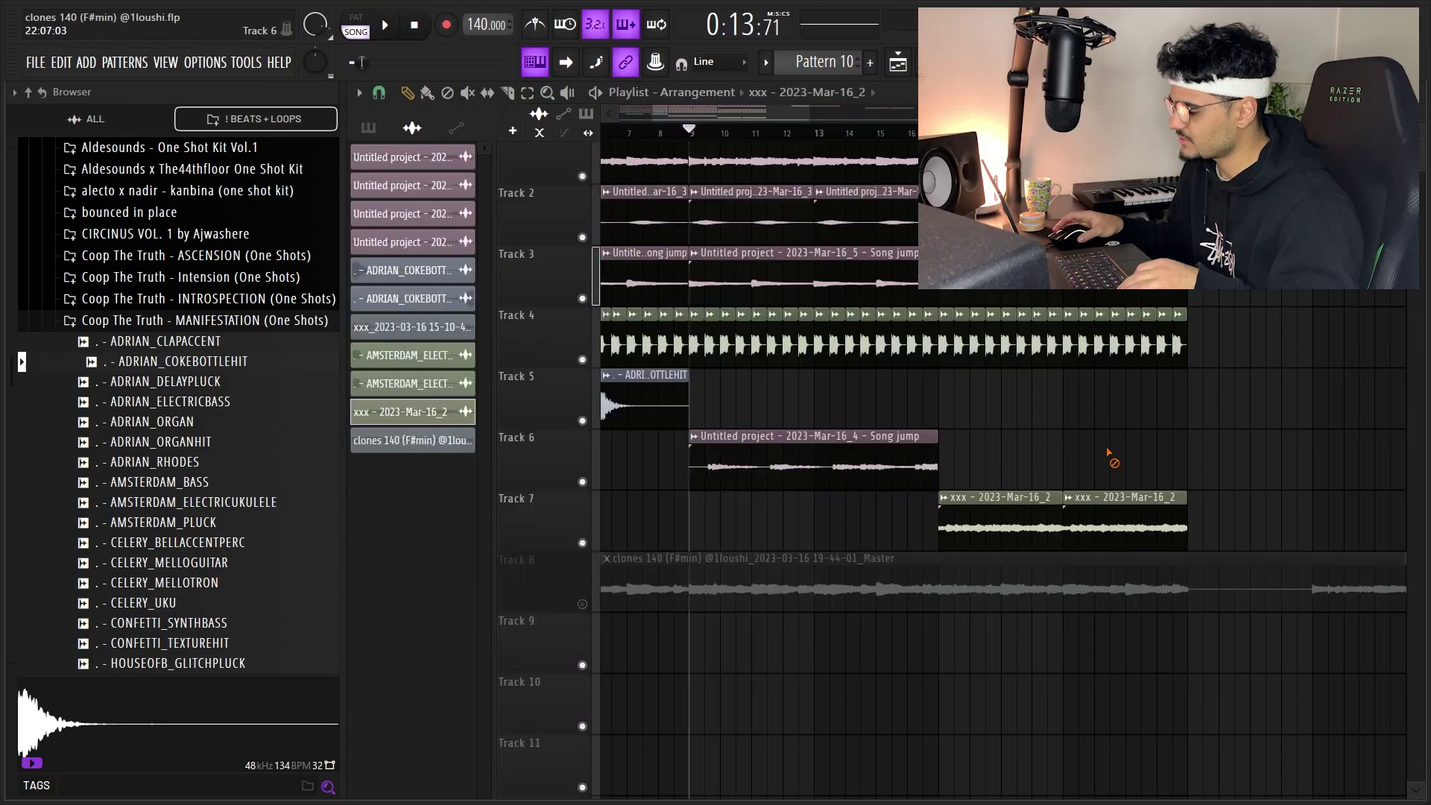
key("F9")
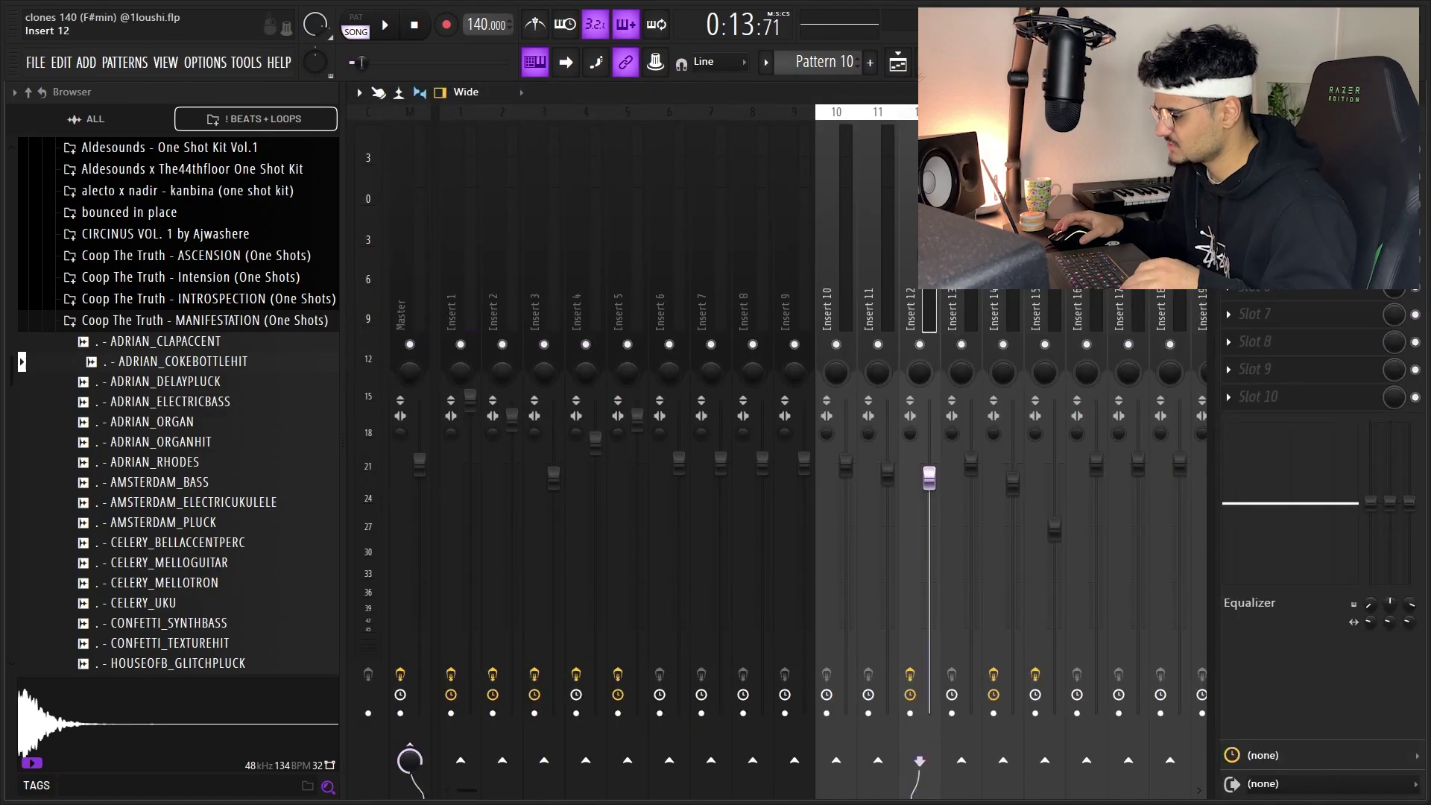
left_click(1304, 149)
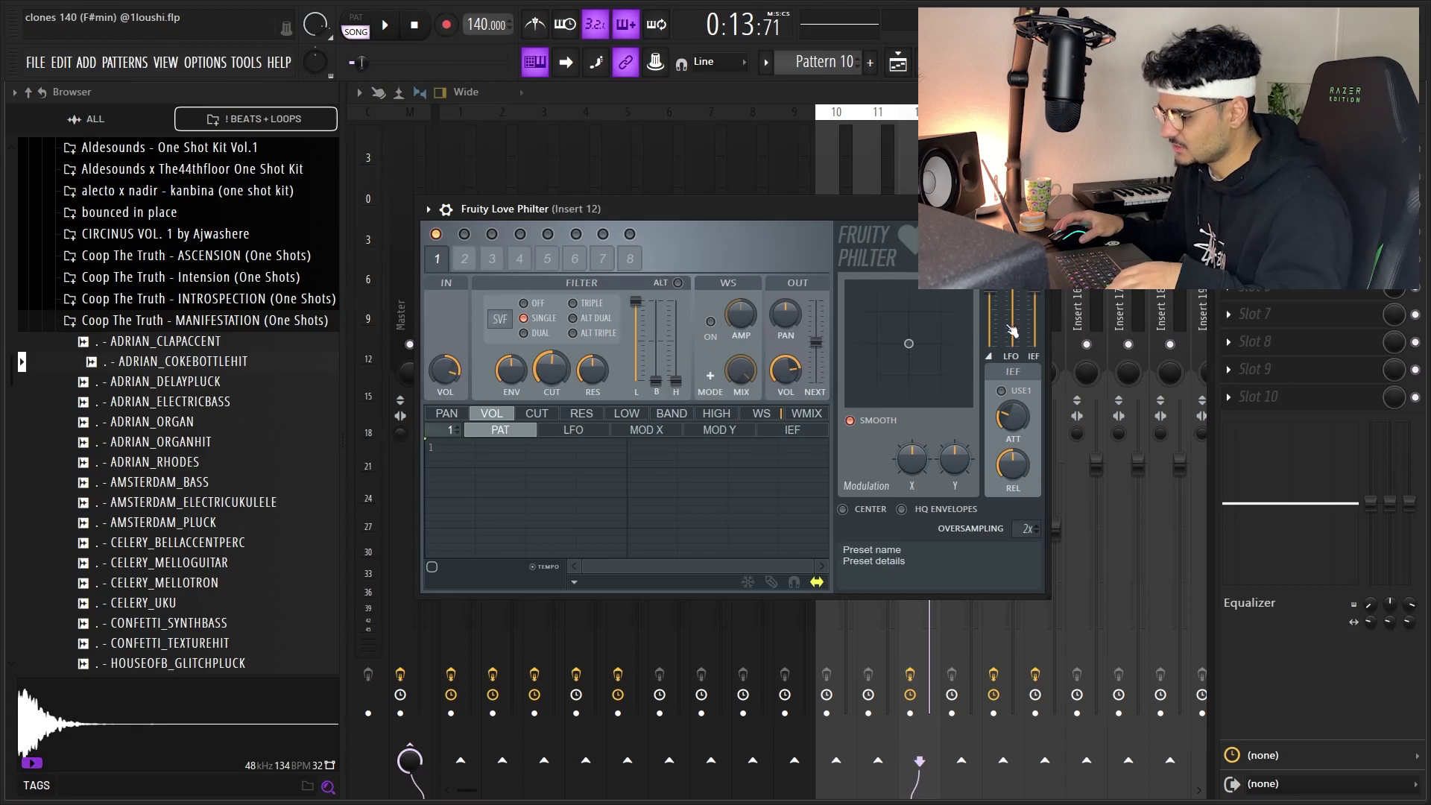
left_click(1304, 176)
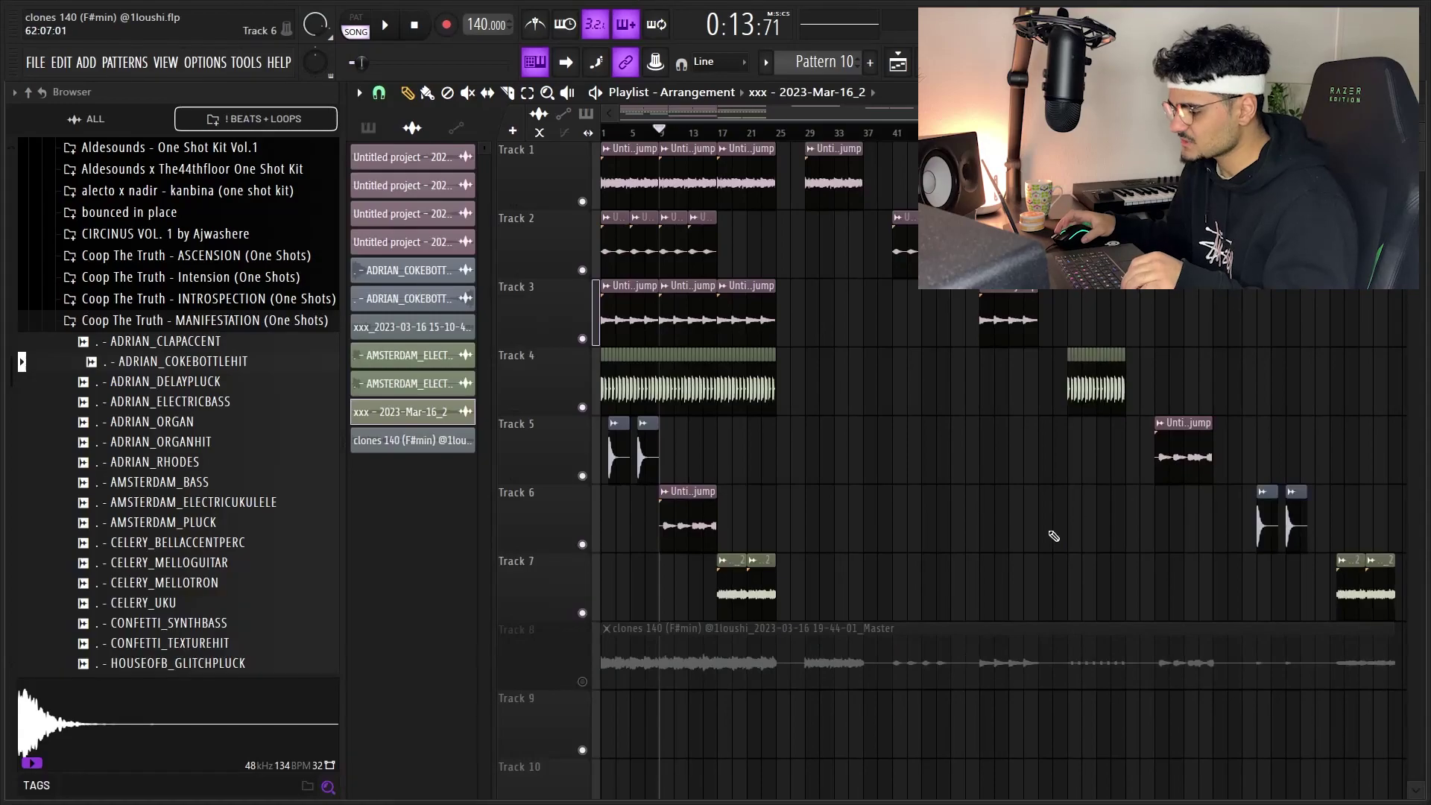
Solo Track 8 in the playlist to isolate the recorded master of the loop.
right_click(583, 681)
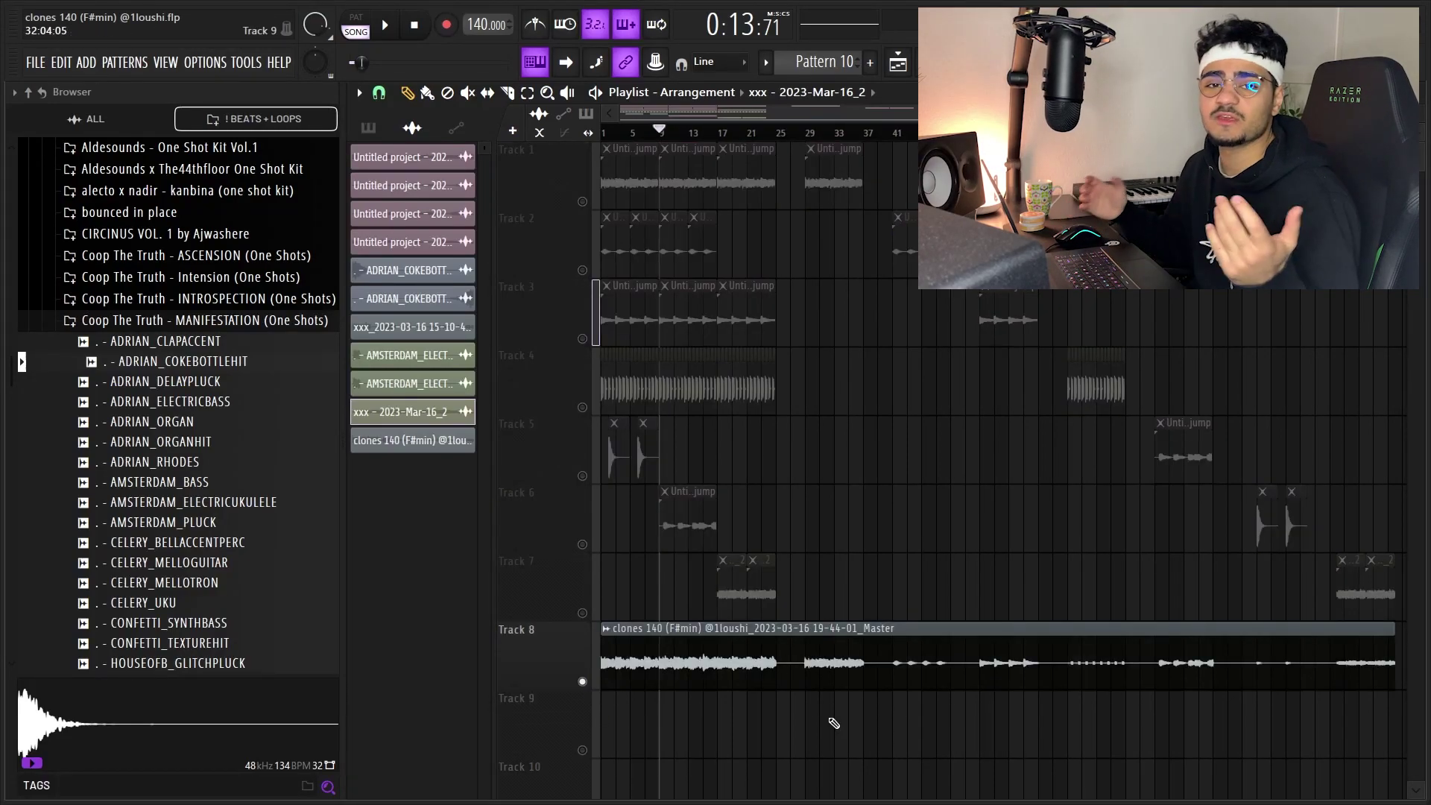